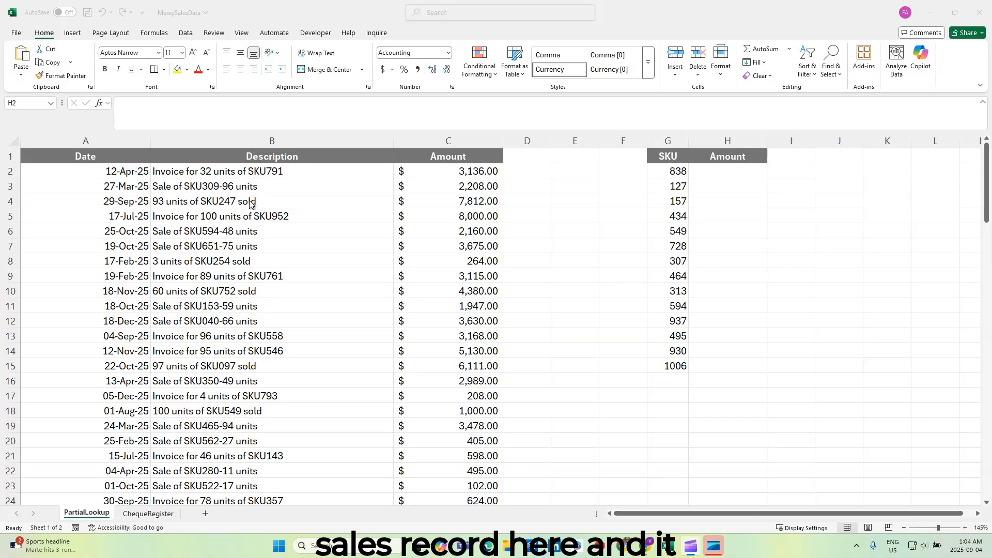
Examine how SKUs appear within the column B descriptions and review the SKU list in G2:G15.
left_click(258, 171)
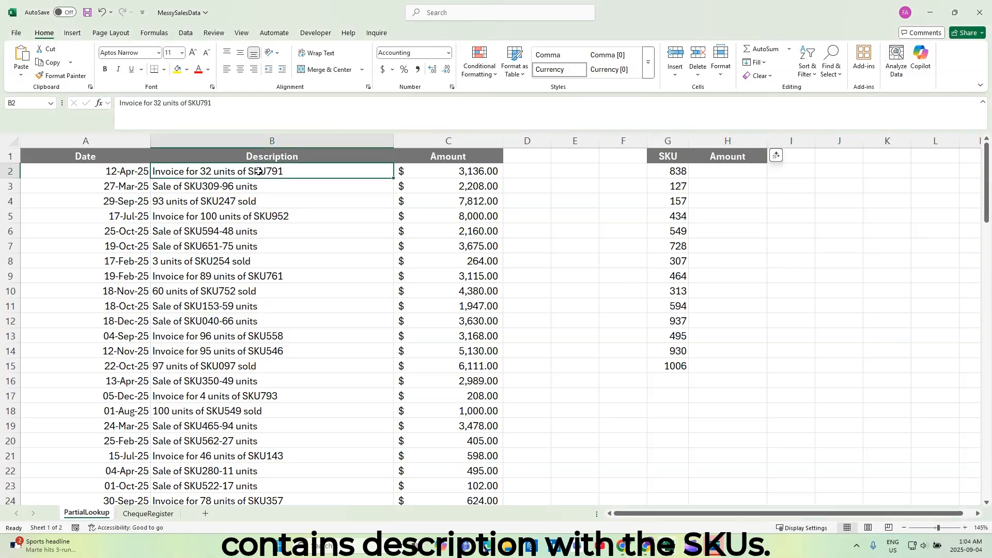
left_click(259, 217)
left_click(260, 244)
left_click(241, 274)
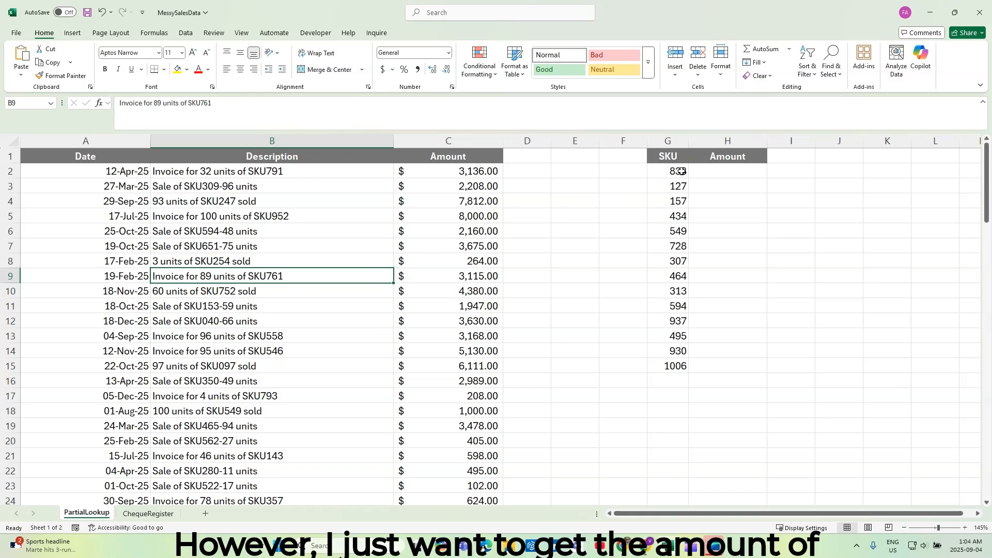
left_click_drag(667, 173, 682, 366)
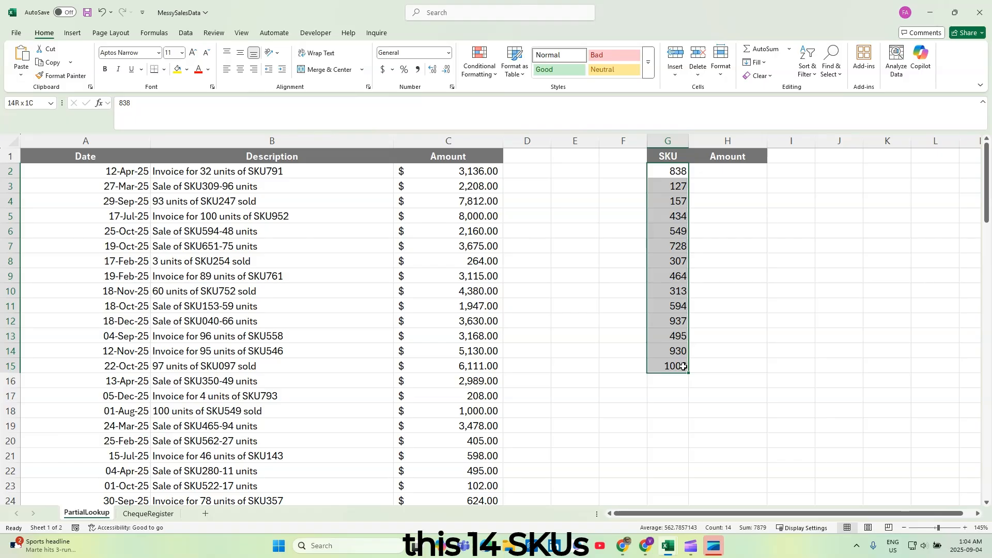
left_click(719, 171)
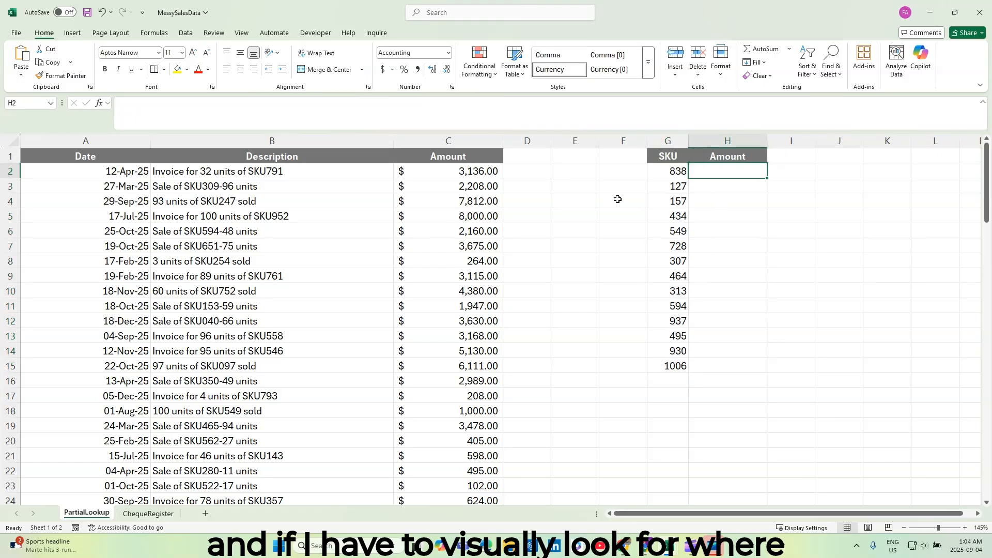
Look up SKU 838 manually in the Description column and check the amount on its row.
left_click(678, 172)
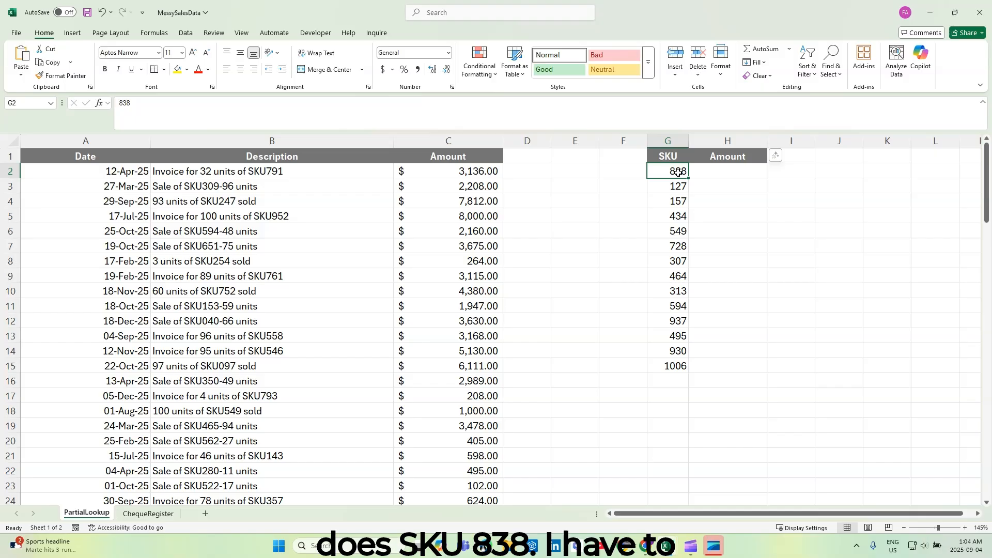
scroll(310, 274, "down", 4)
scroll(309, 274, "down", 7)
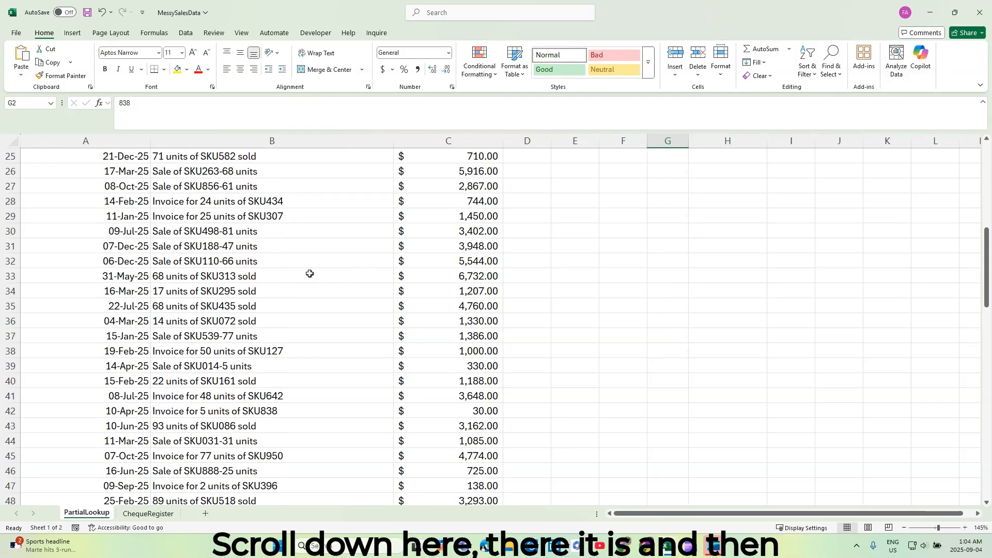
left_click(278, 275)
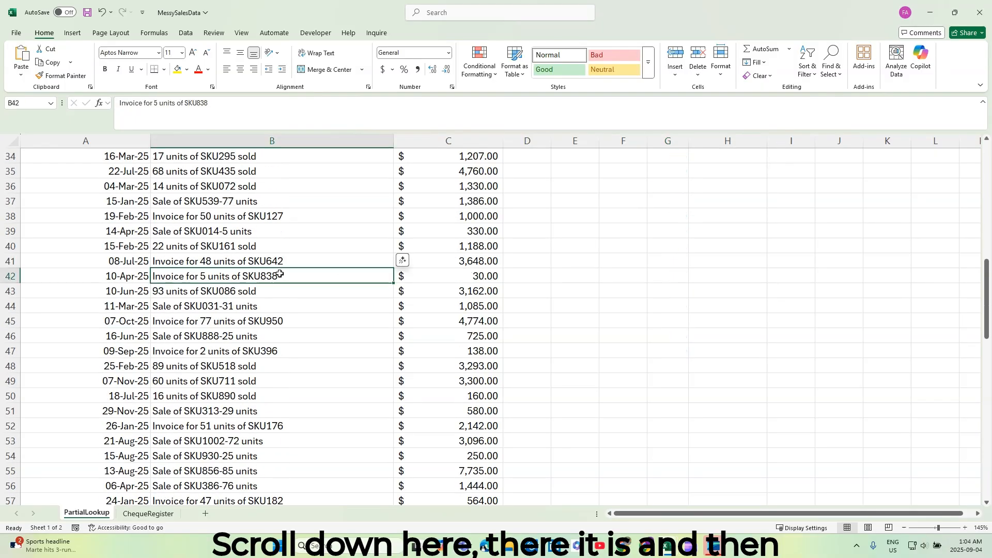
scroll(289, 276, "up", 1)
left_click(485, 323)
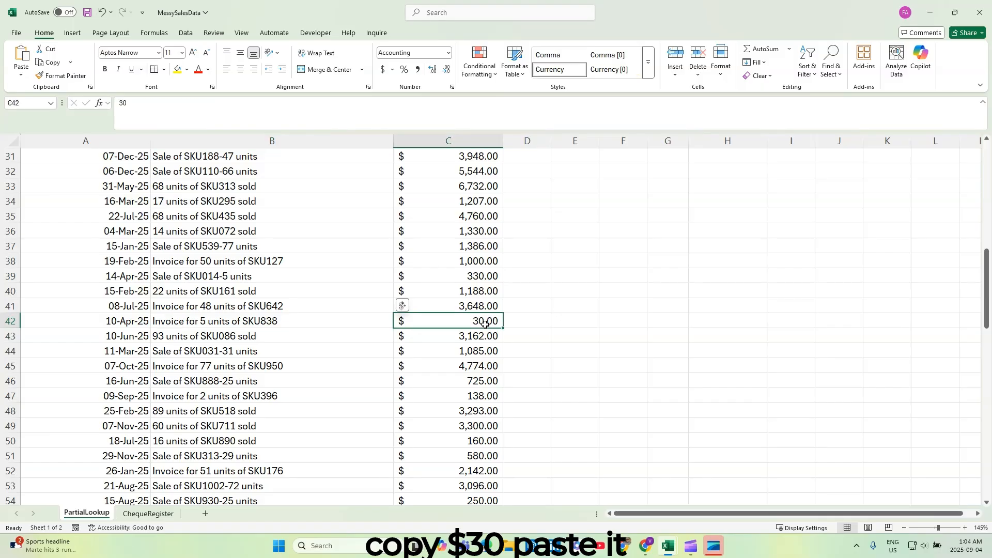
scroll(485, 323, "up", 10)
Start an XLOOKUP formula in H2 with G2 as the lookup value and $B$2:$B$101 as the lookup array.
left_click(725, 169)
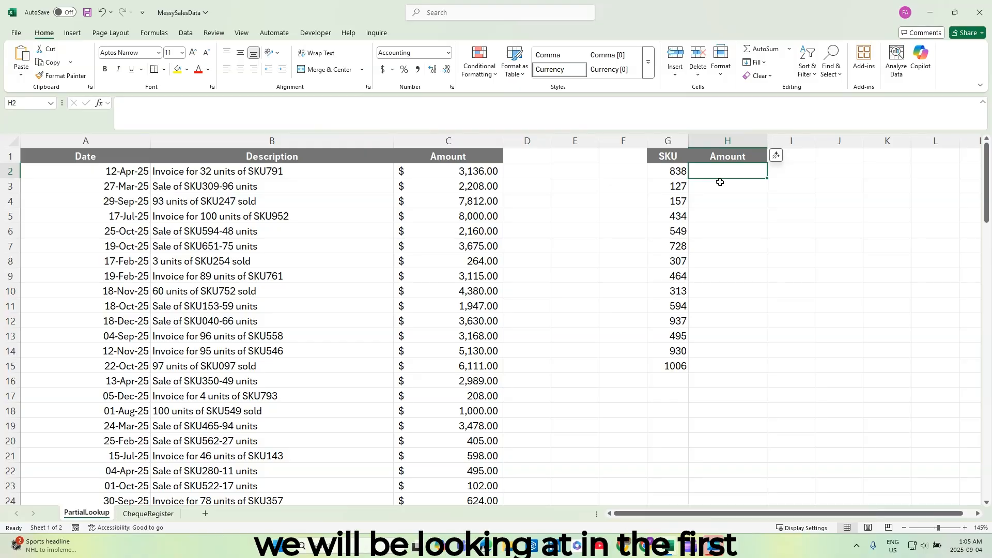
type("=")
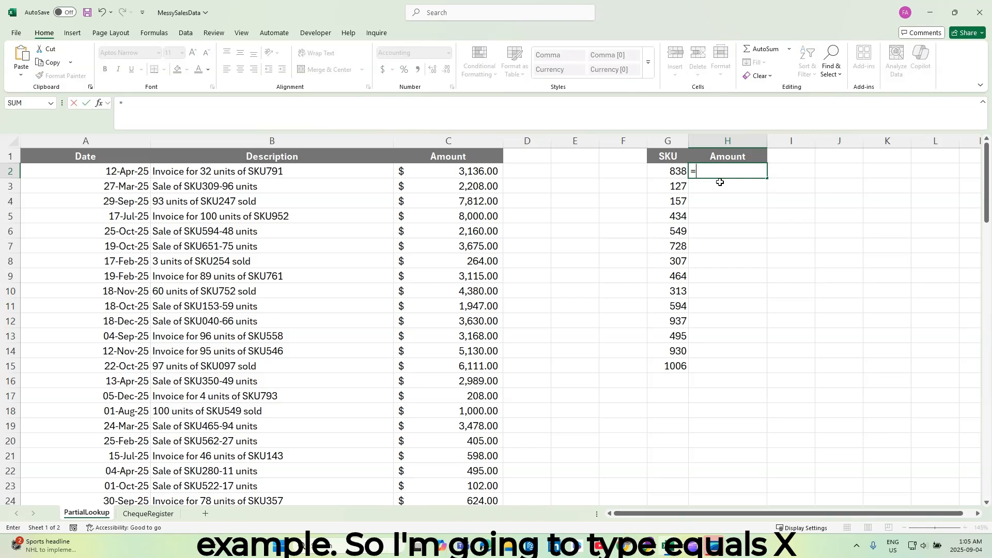
type("xloo")
key("Tab")
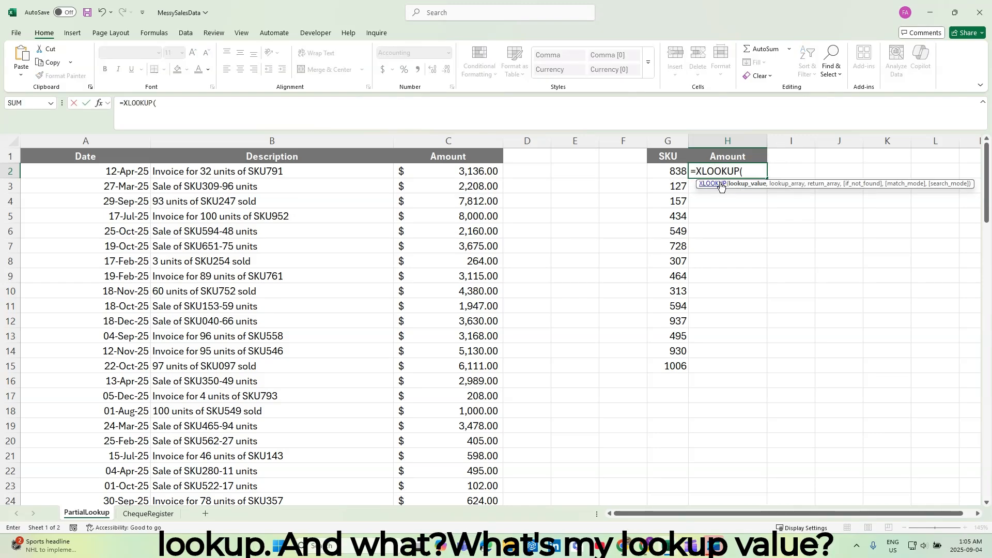
left_click(677, 172)
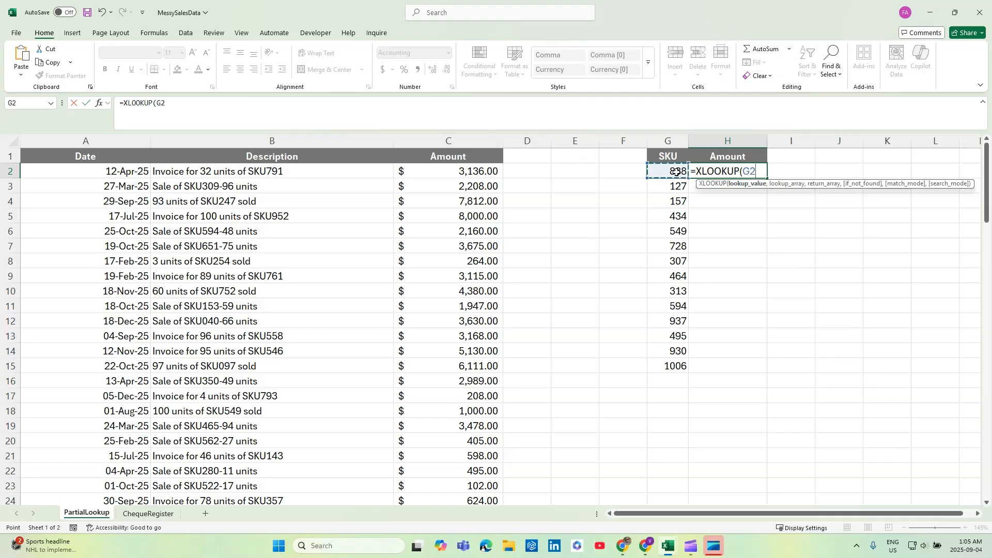
type(",")
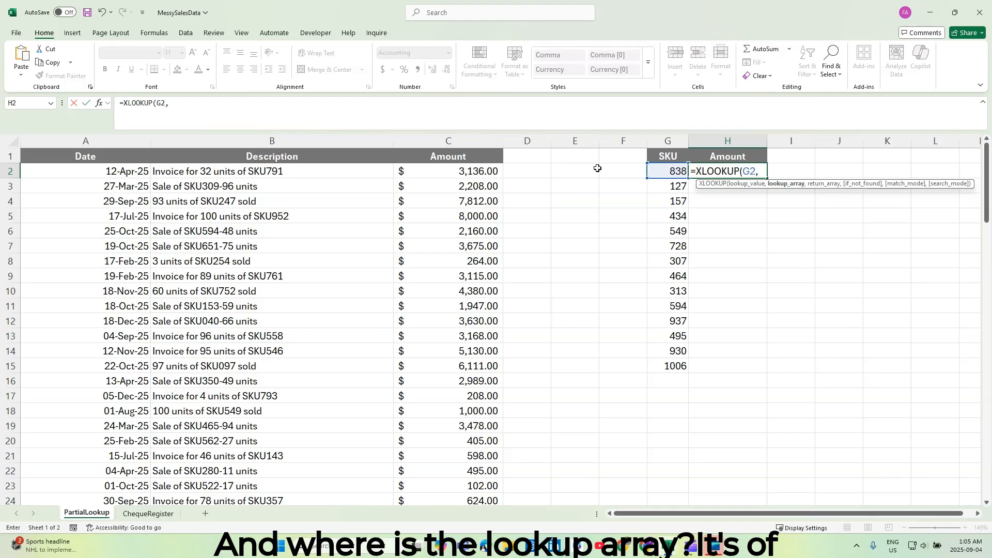
left_click(296, 168)
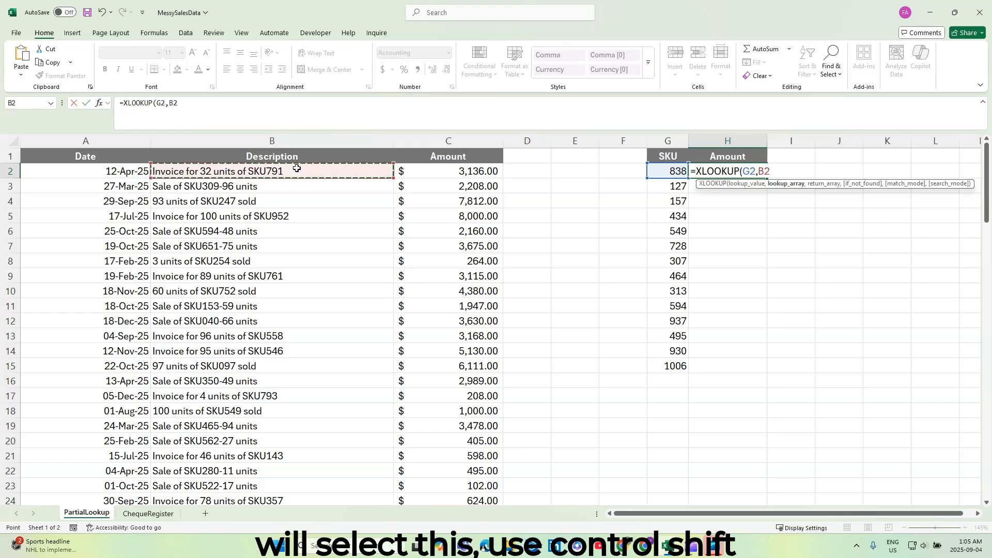
key("ctrl+shift+Down")
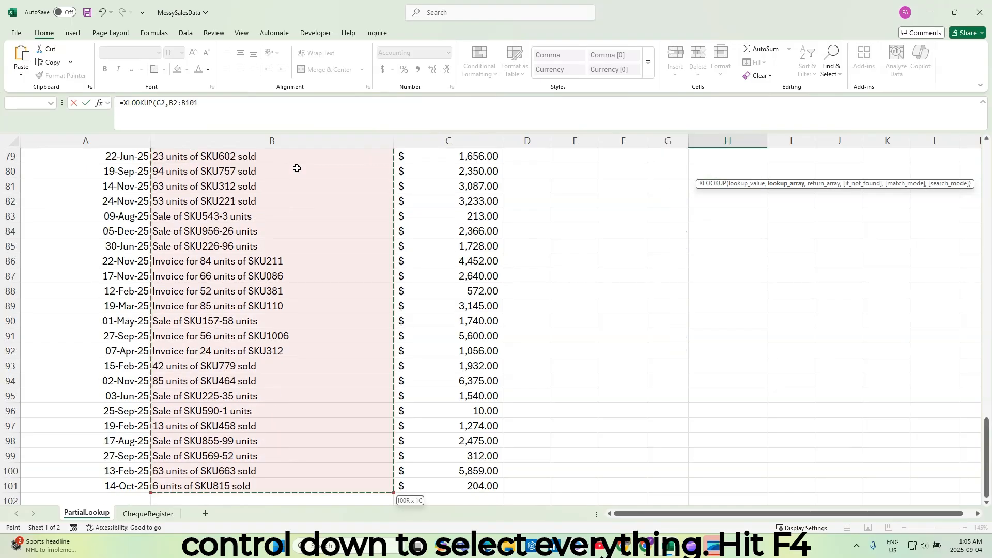
key("F4")
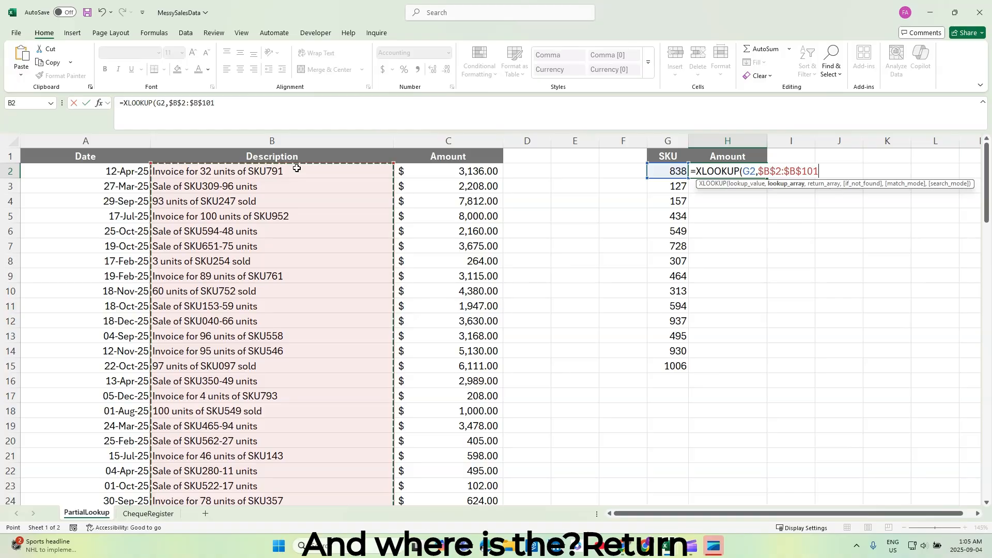
Complete the H2 formula with return array $C$2:$C$101, an empty if_not_found argument and match mode 0 (Exact match).
type(",")
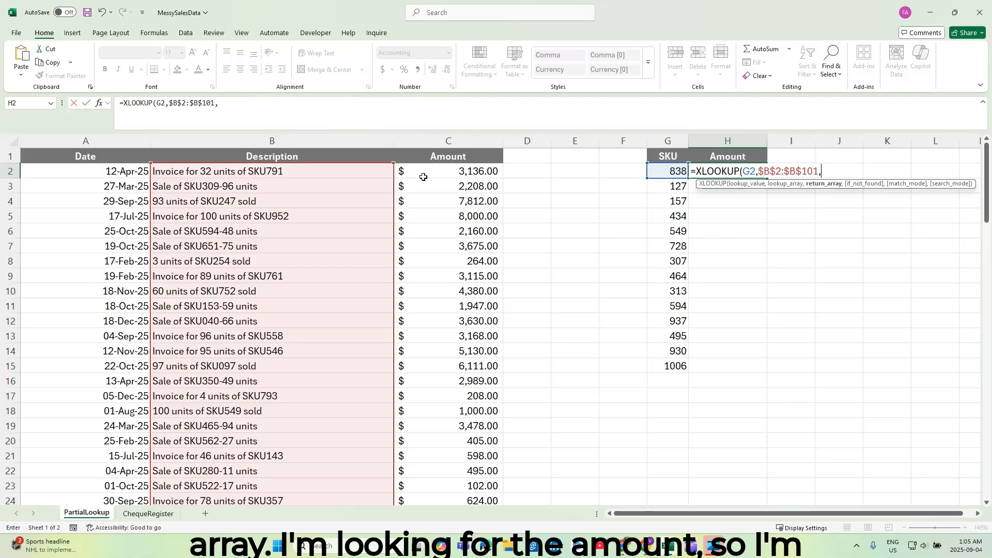
left_click(442, 170)
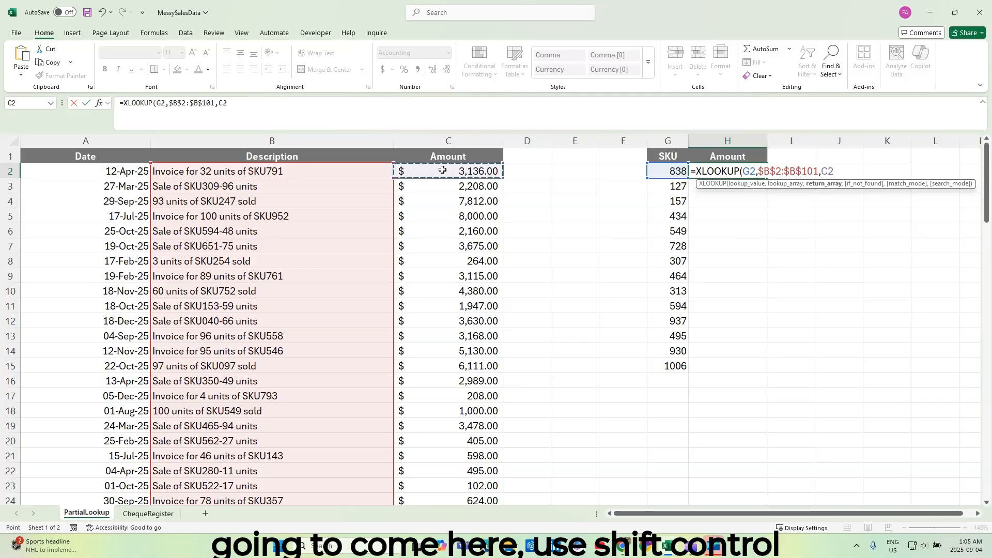
key("ctrl+shift+Down")
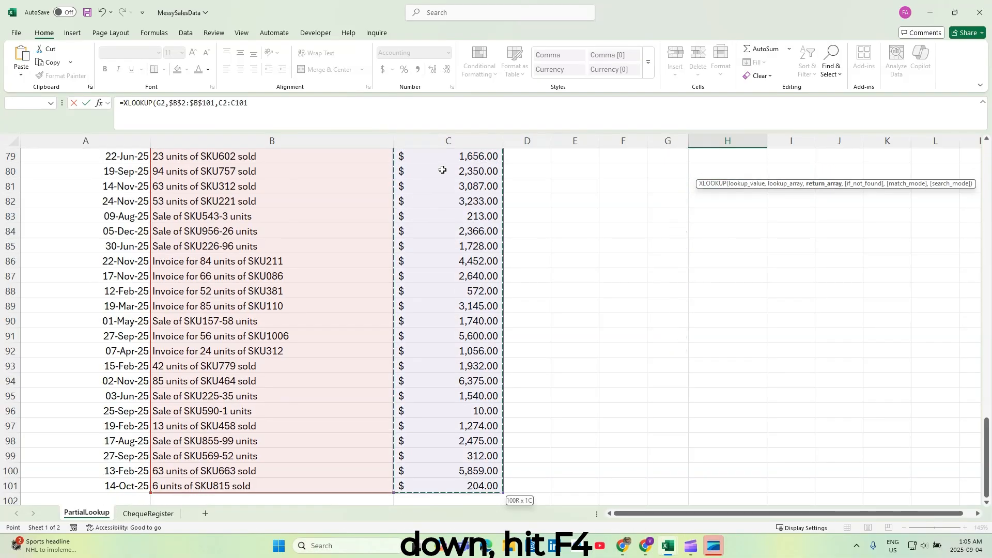
key("F4")
type(",")
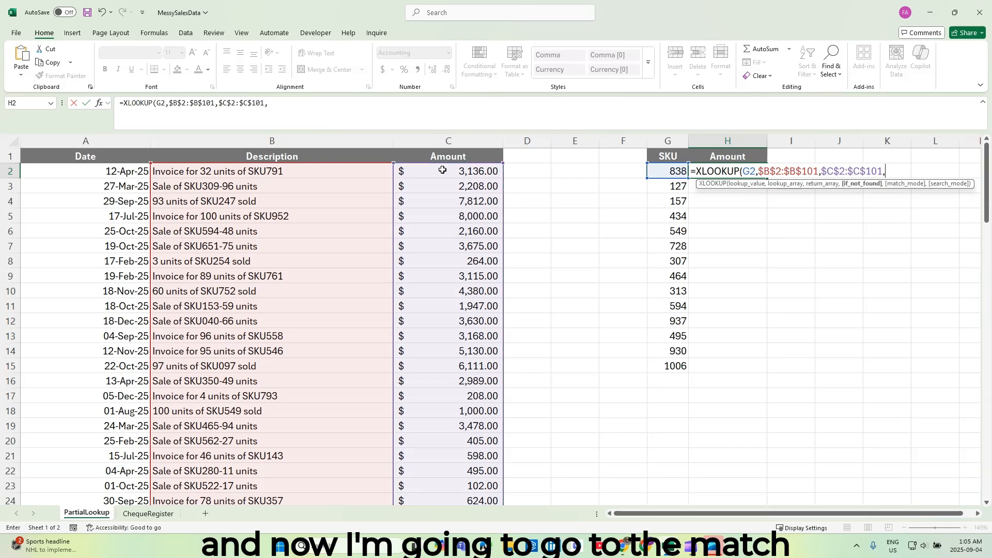
type(",")
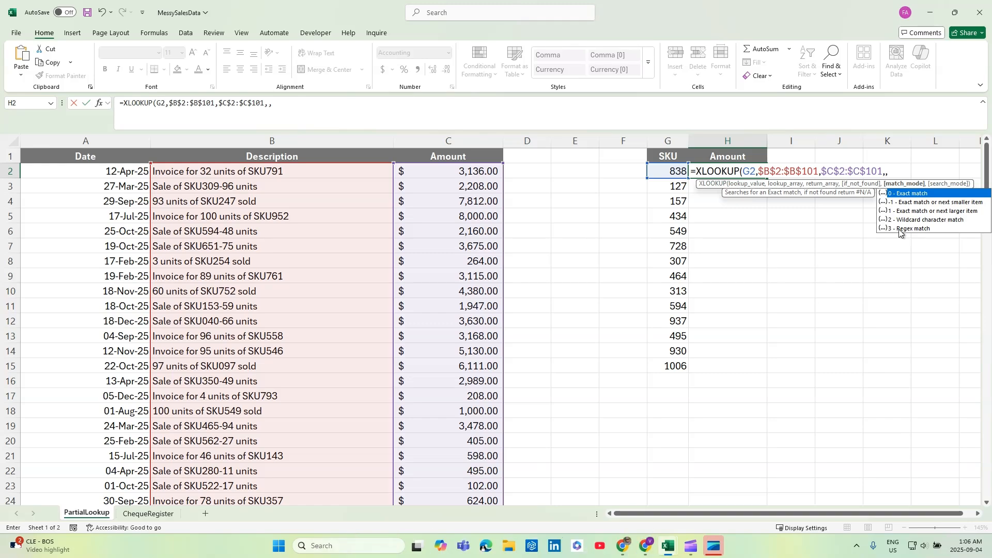
double_click(901, 194)
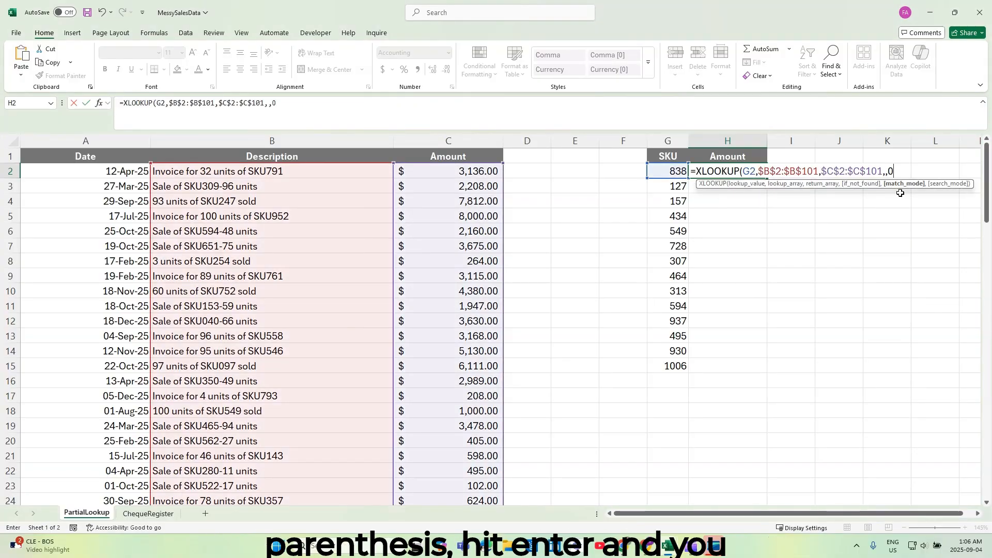
type(")")
key("Return")
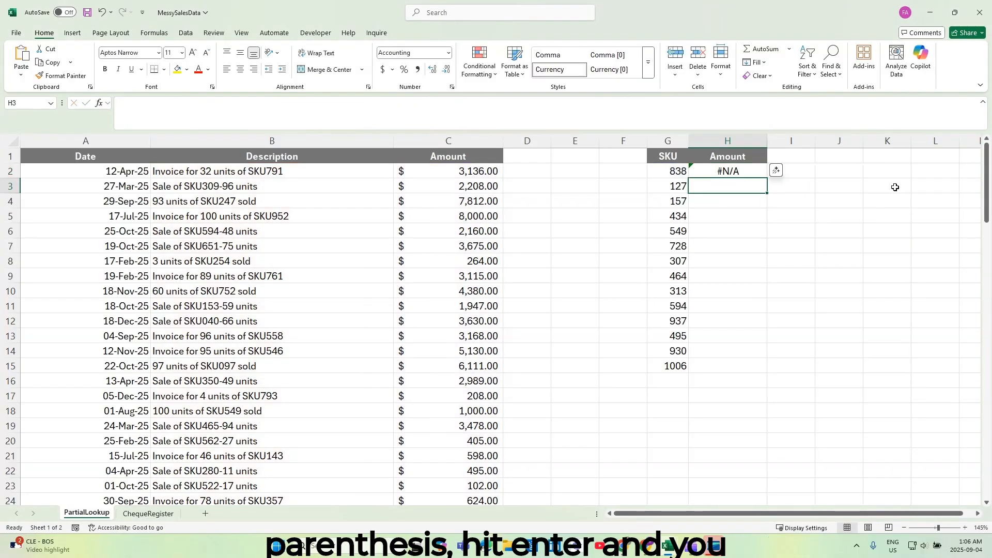
Try the full description from B42 as the lookup value in G2 with column G autofitted, and undo both changes.
left_click(735, 172)
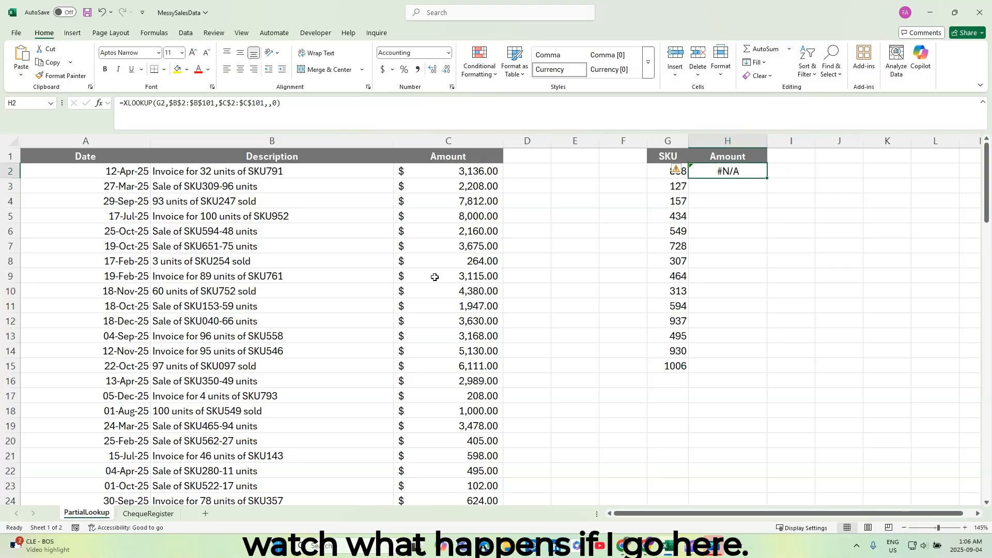
scroll(348, 280, "down", 12)
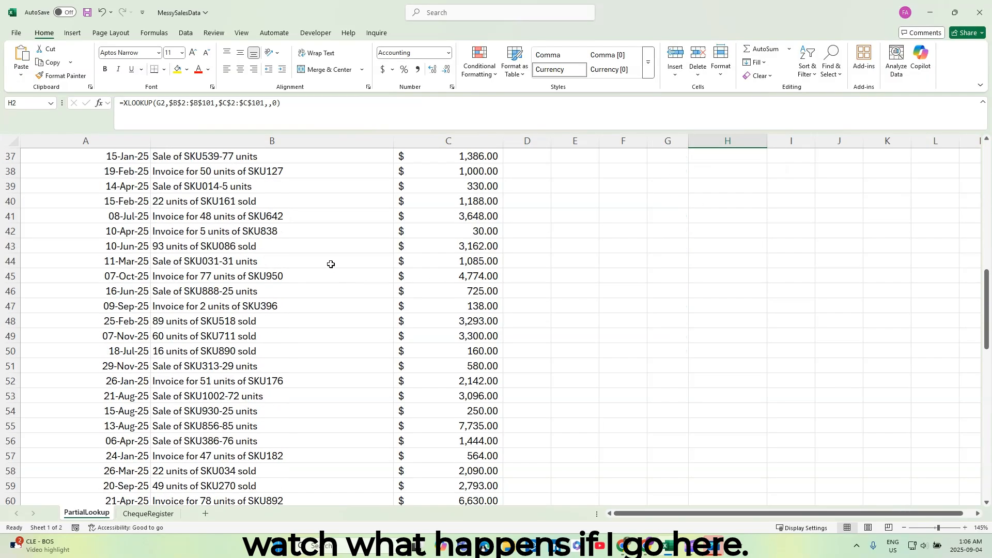
left_click(307, 236)
key("ctrl+c")
scroll(307, 235, "up", 12)
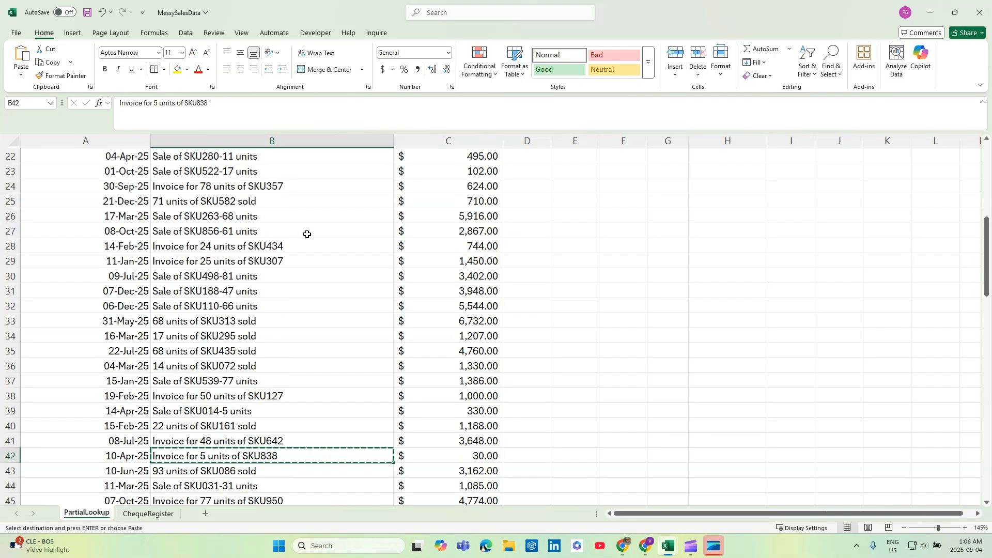
left_click(681, 171)
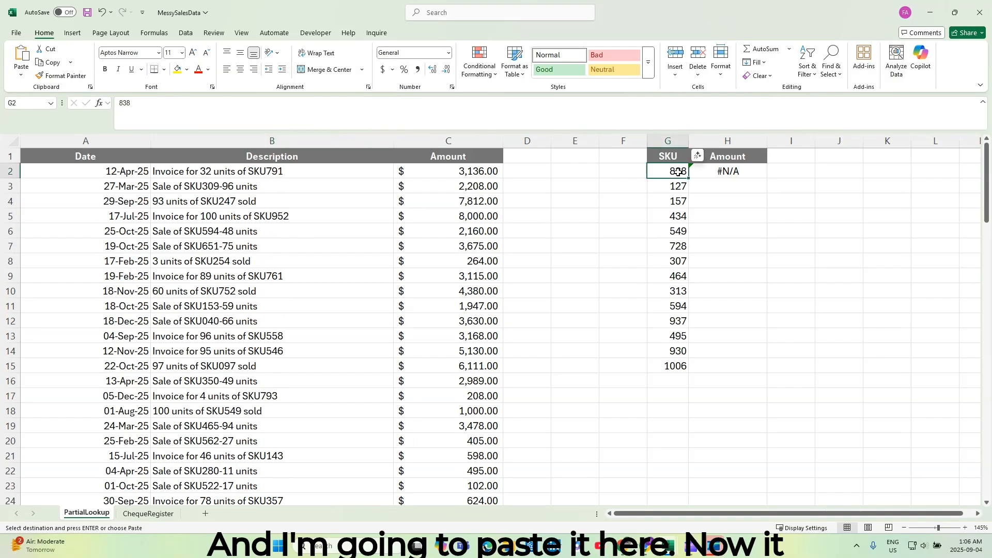
key("Return")
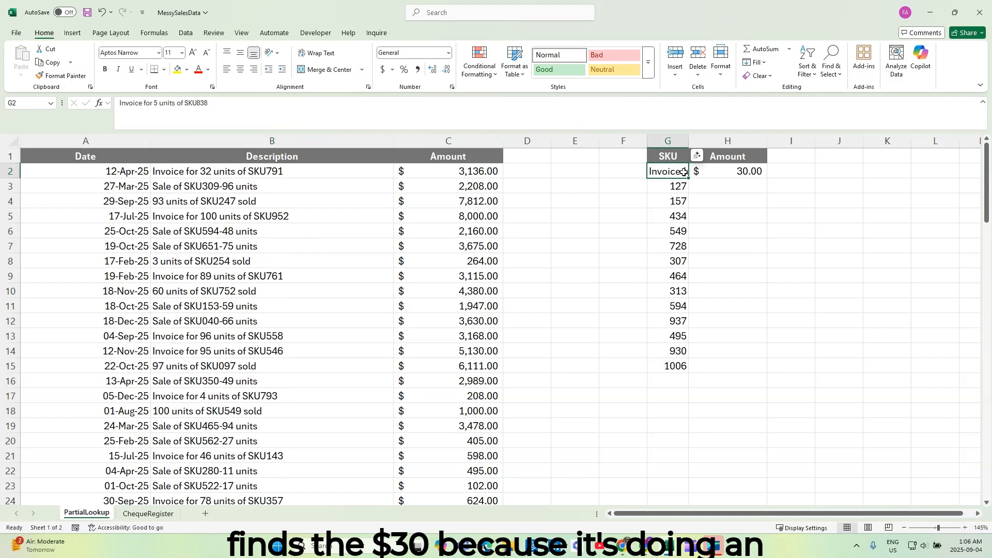
double_click(688, 140)
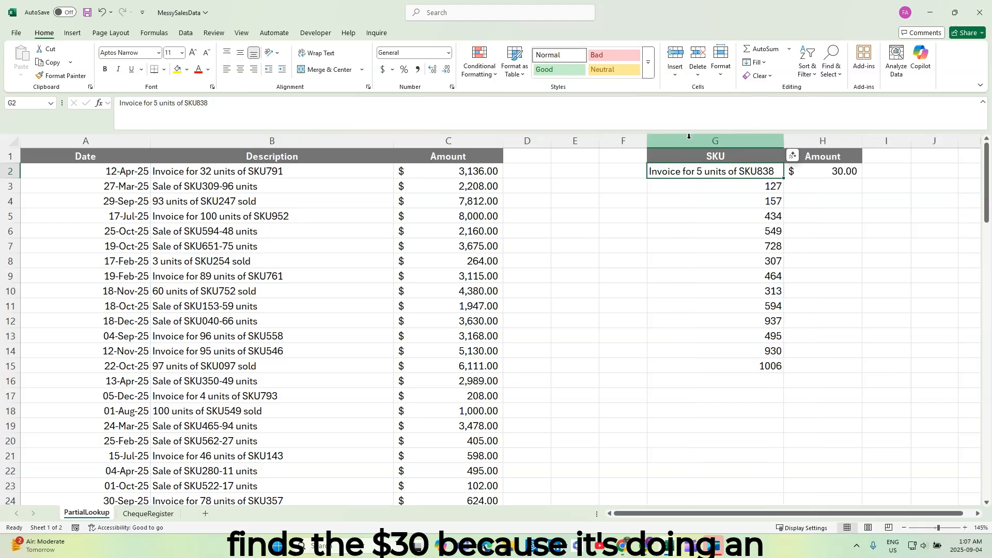
key("ctrl+z")
key("ctrl+z")
Change the match mode of the XLOOKUP formula in H2 to 3 (Regex match).
left_click(723, 169)
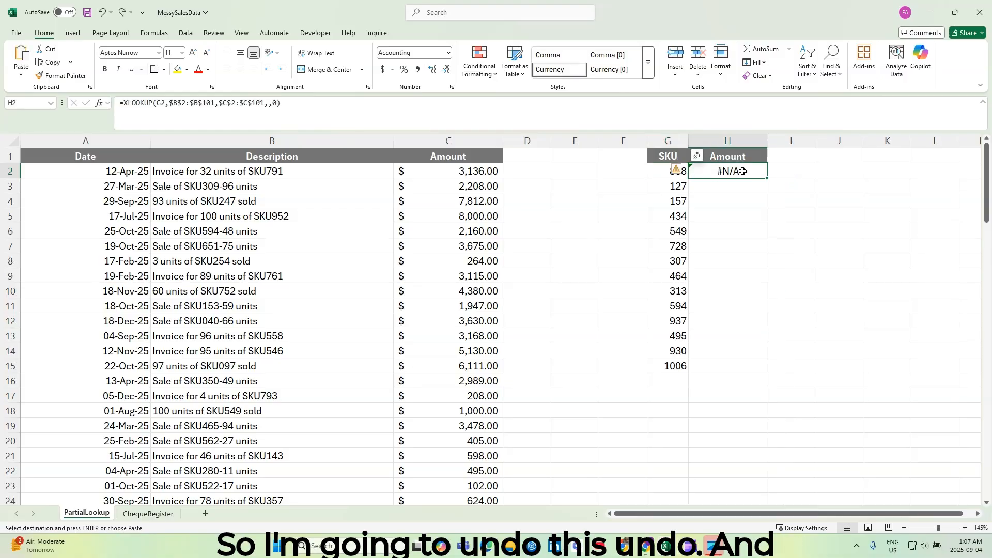
left_click(286, 106)
key("BackSpace")
key("BackSpace")
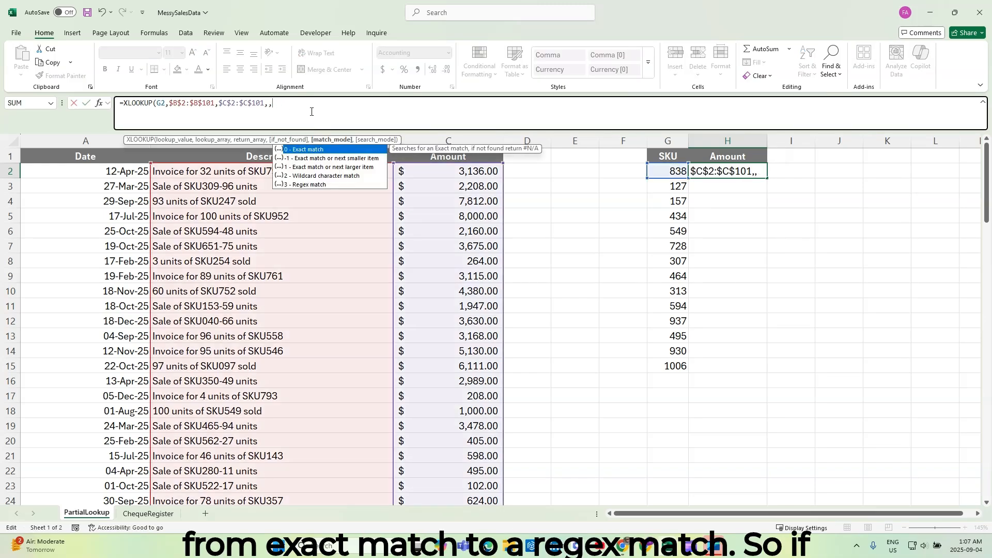
double_click(317, 185)
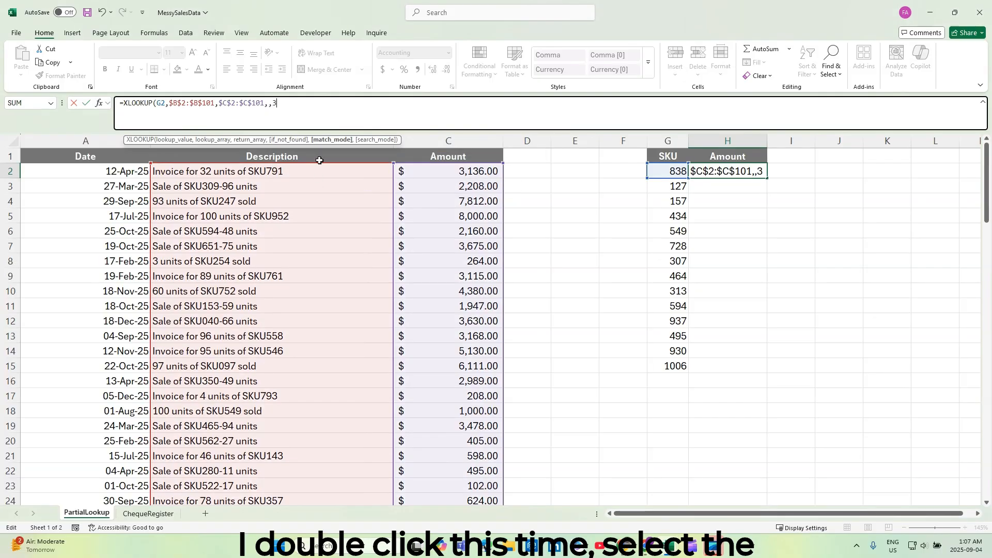
type(")")
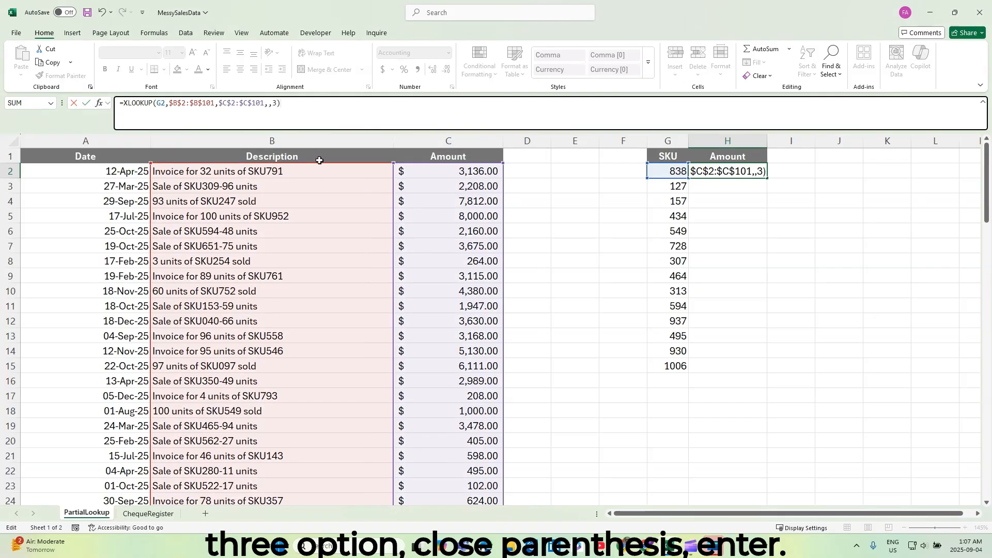
key("Return")
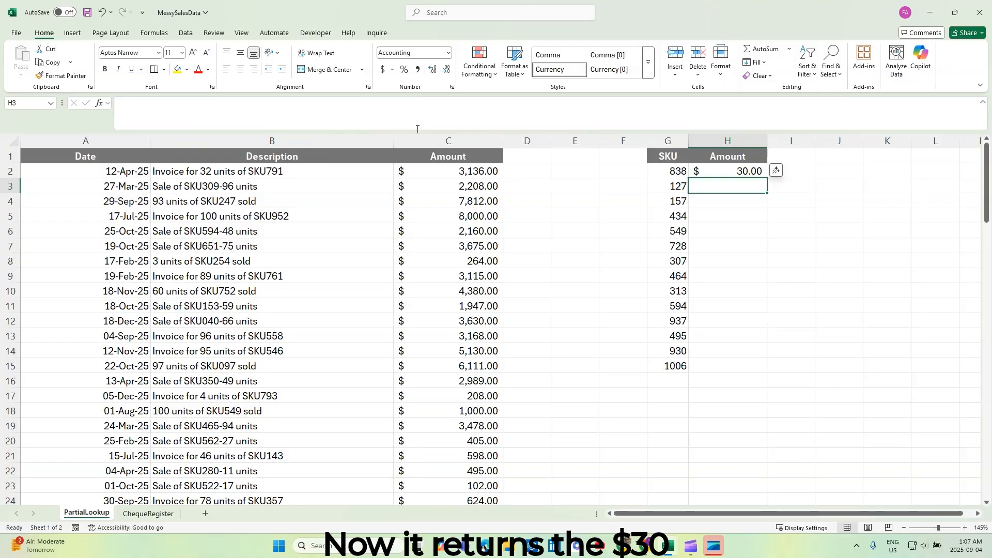
left_click(731, 172)
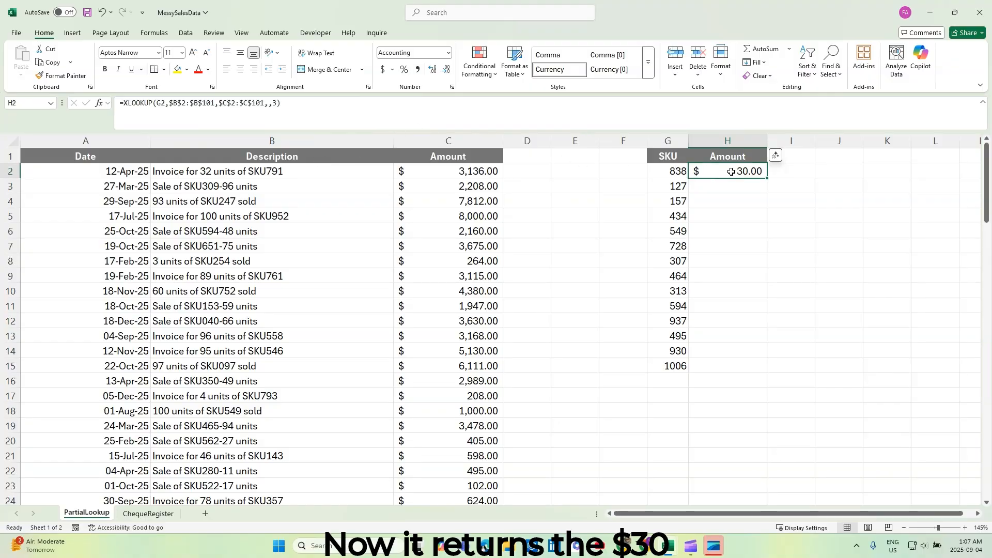
Fill the H2 XLOOKUP formula down to H15 and turn on filtering for the Date, Description and Amount headers.
double_click(765, 176)
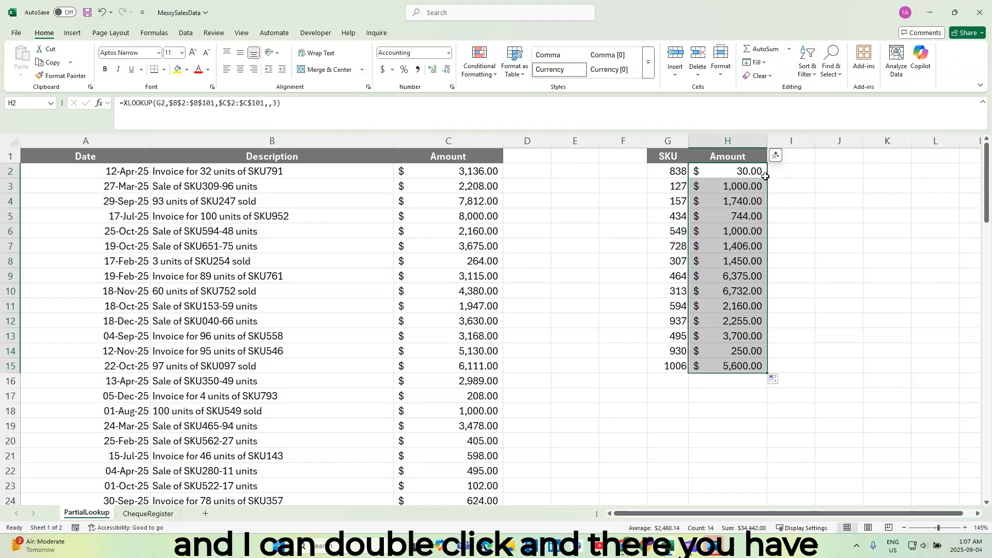
left_click(683, 229)
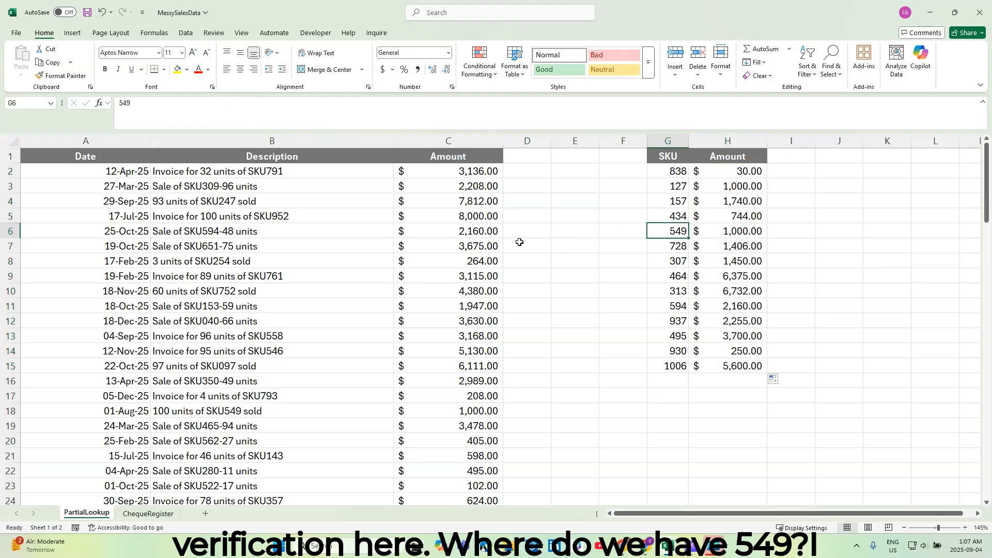
left_click(313, 157)
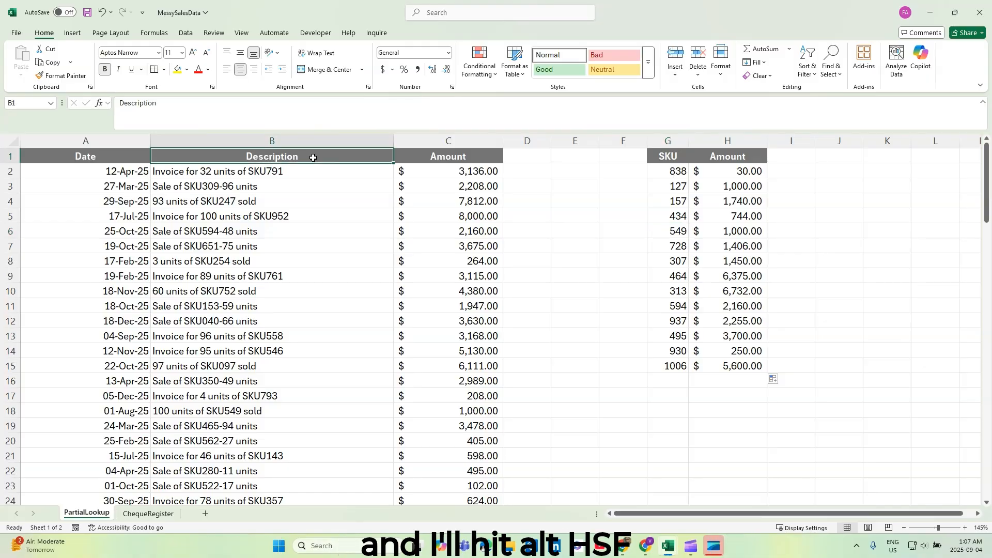
key("alt")
key("h")
key("s")
key("f")
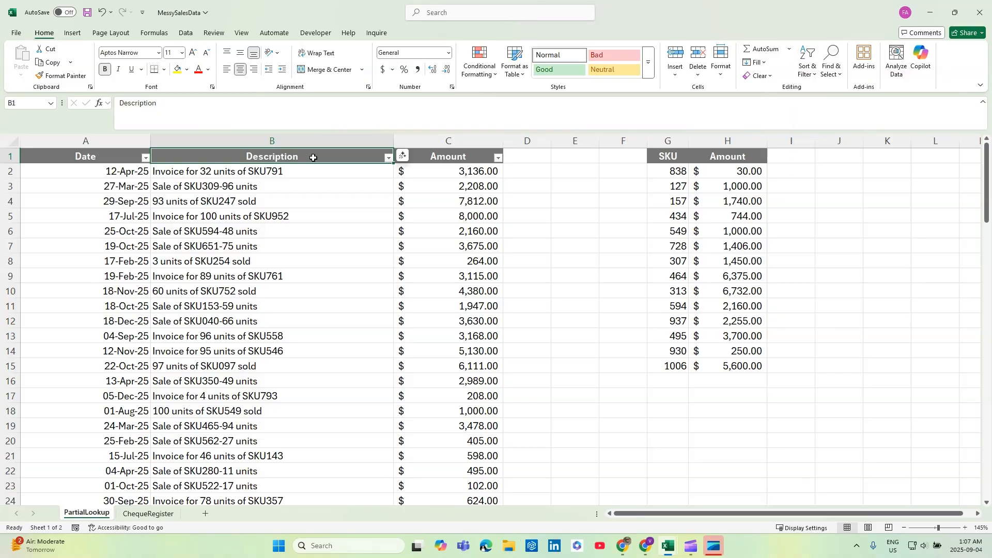
Filter the Description column for 549 to check that SKU's amount in column C, and clear the filter.
left_click(388, 159)
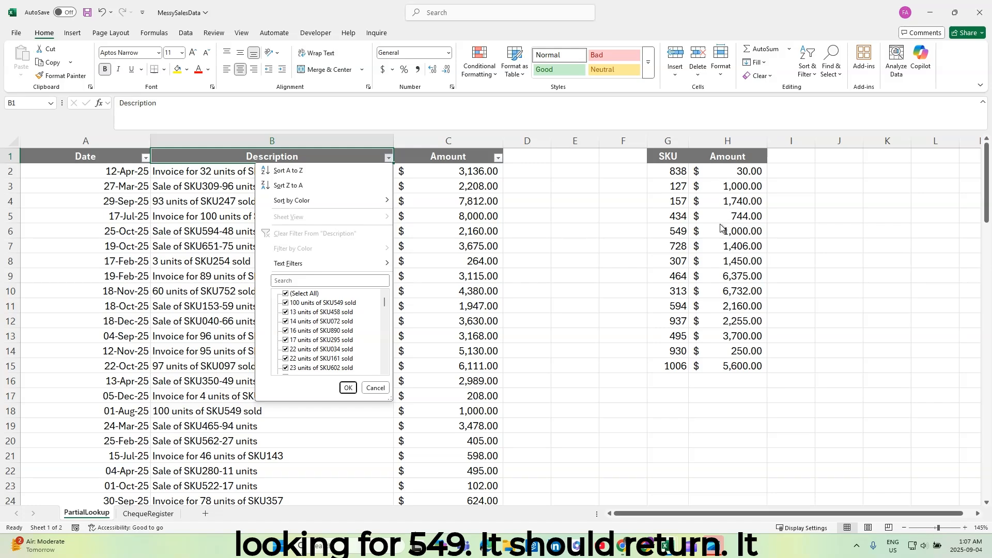
left_click(346, 279)
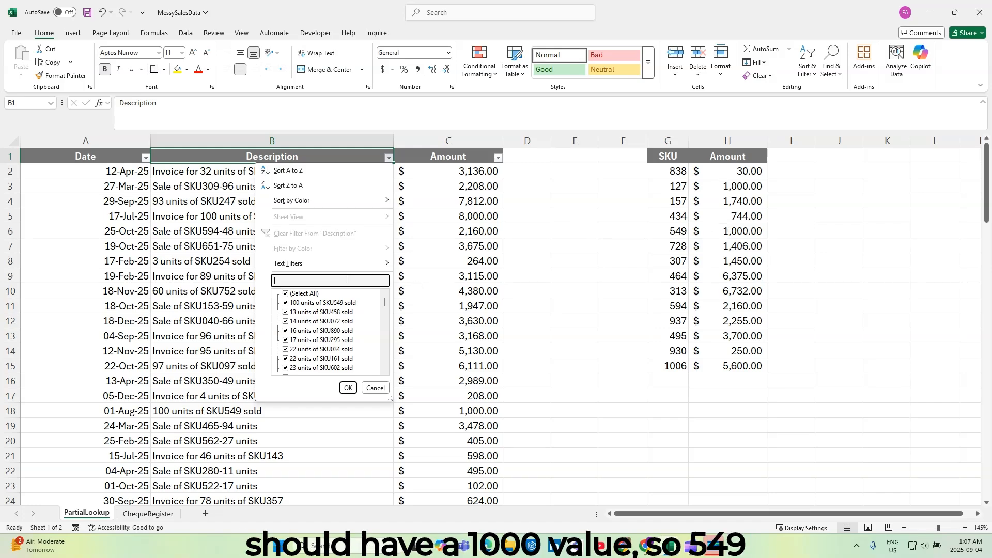
type("549")
key("Return")
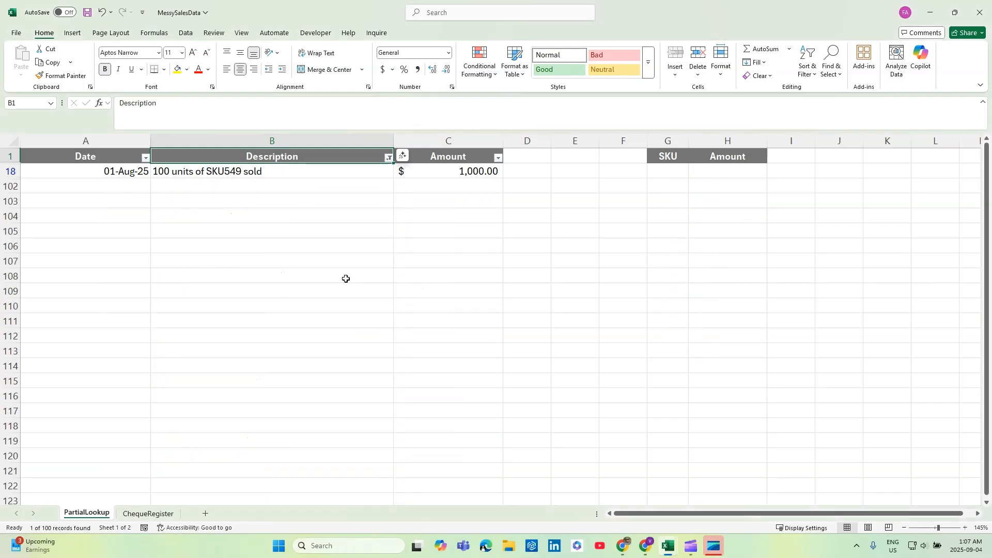
left_click(464, 171)
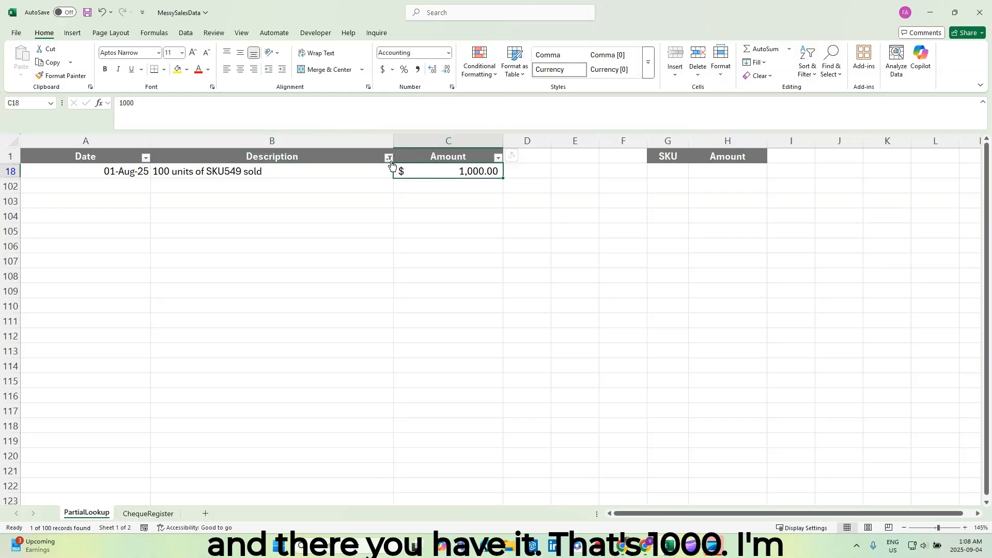
left_click(388, 157)
left_click(309, 234)
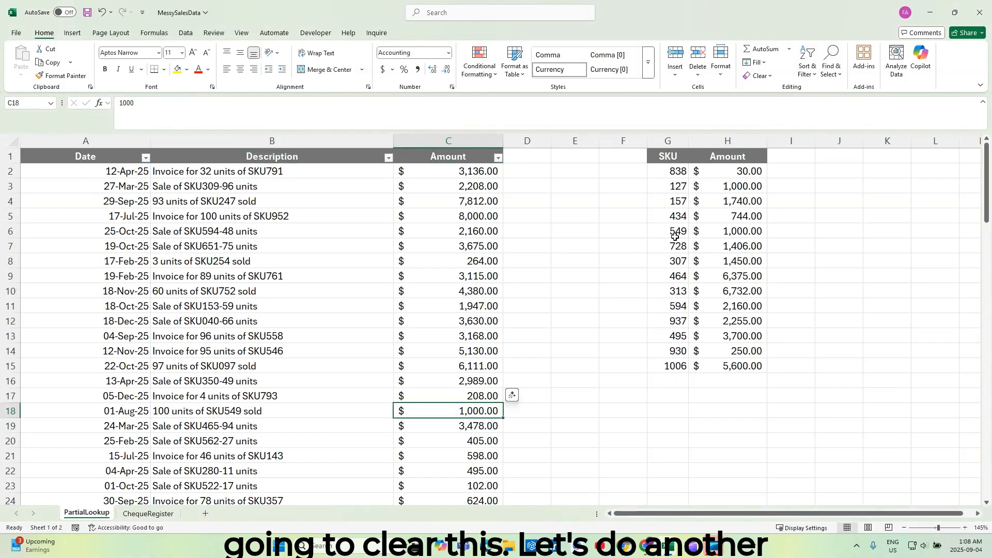
Filter the Description column for 937 to verify that SKU's amount in column C, and clear the filter.
left_click(686, 324)
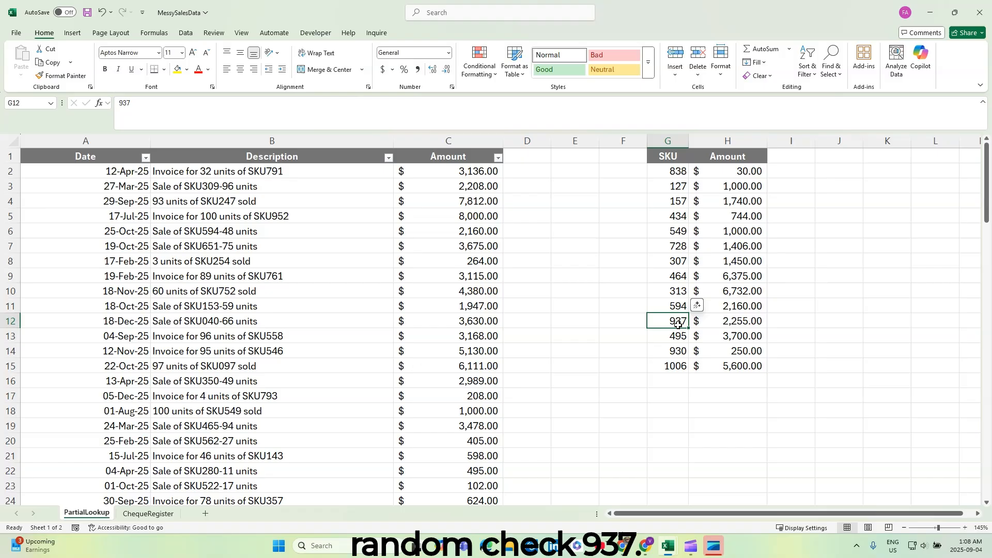
left_click(389, 158)
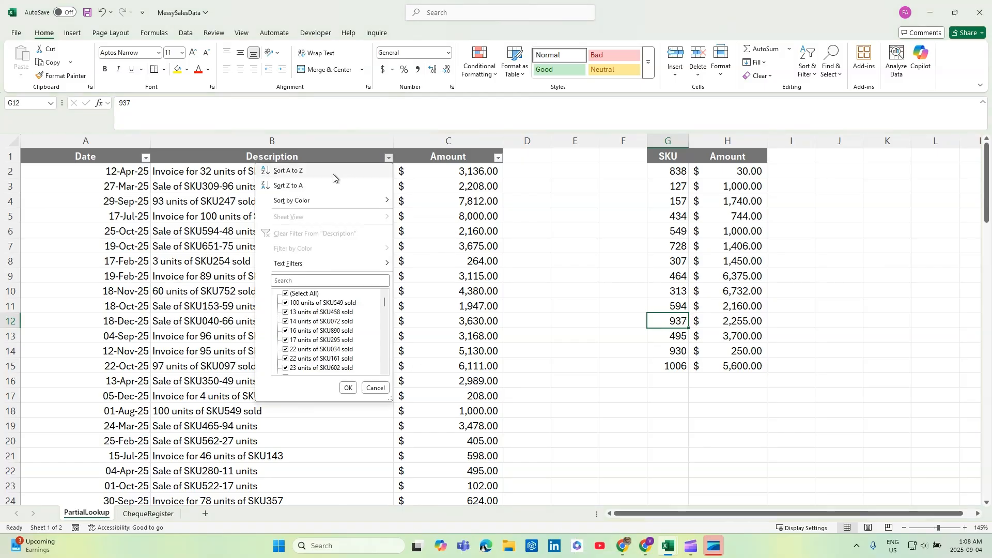
left_click(314, 281)
type("937")
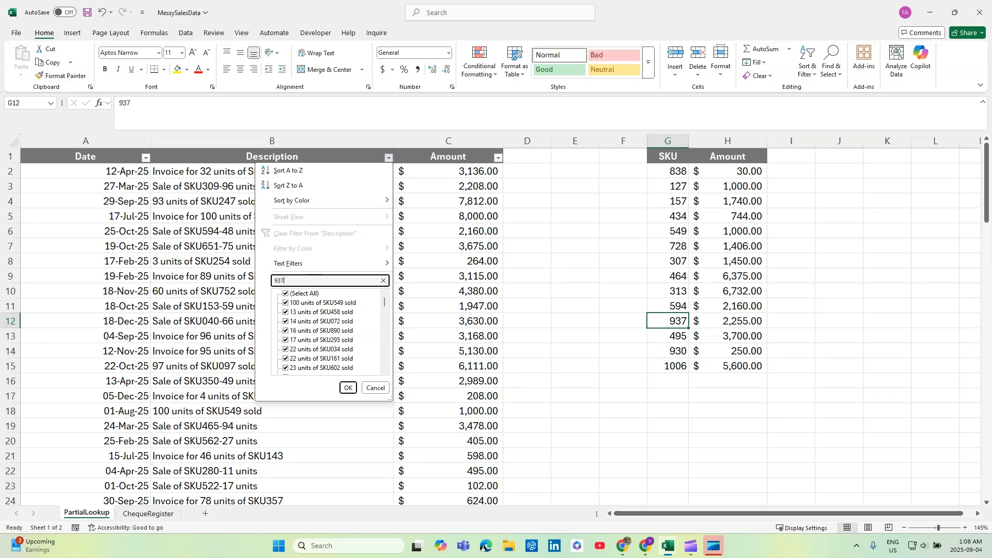
key("Return")
left_click(477, 171)
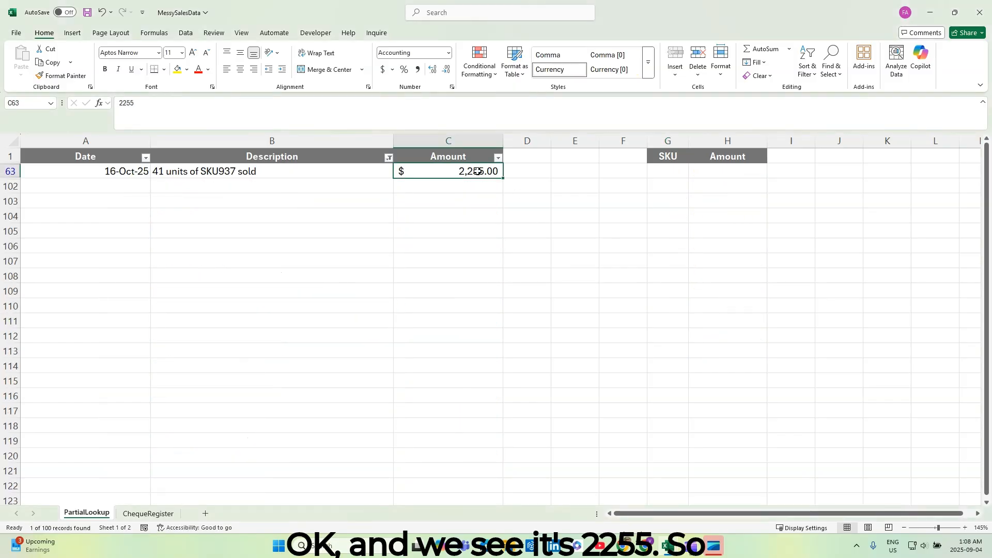
left_click(388, 158)
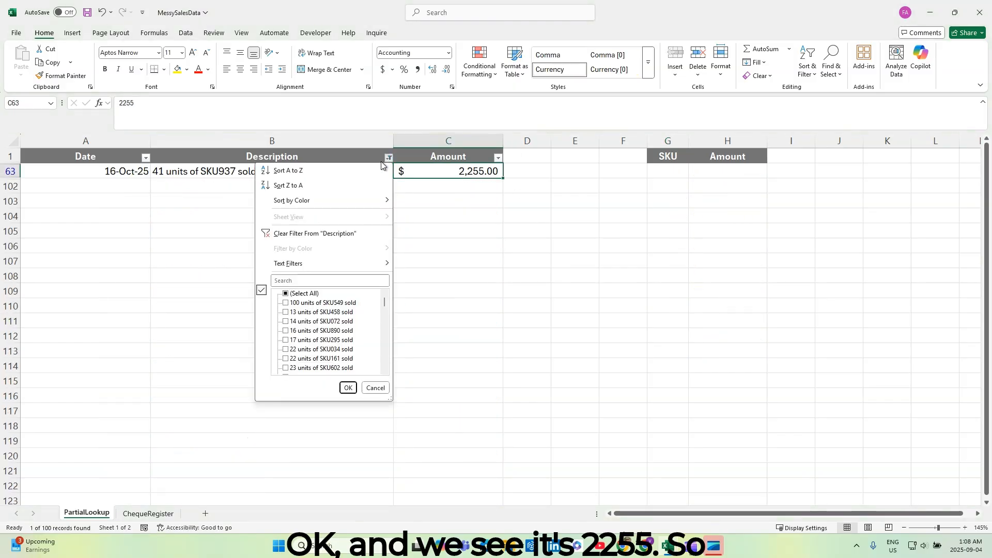
left_click(314, 233)
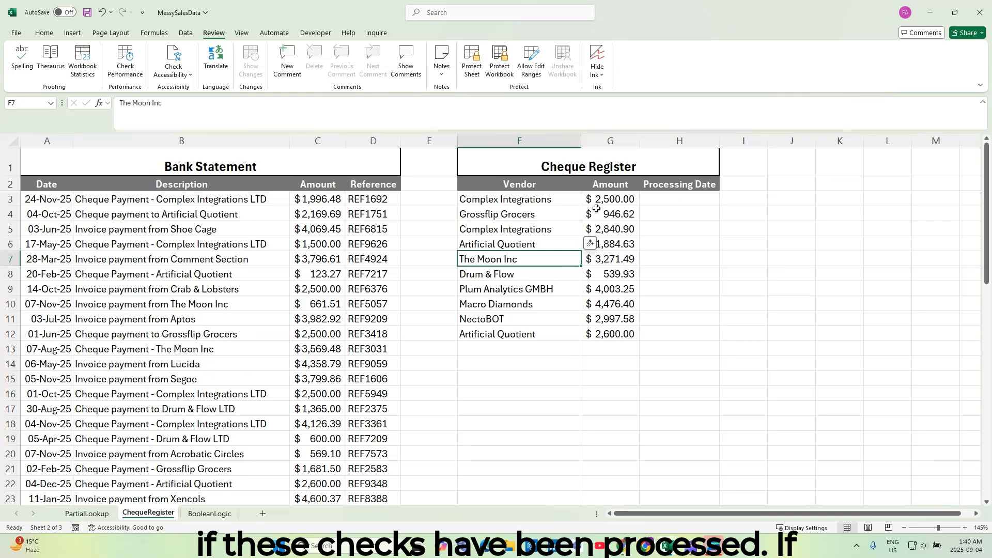
On the ChequeRegister sheet, examine vendor wording and letter case in the bank statement descriptions and compare the amount in G3 with C9 and C16.
left_click(685, 201)
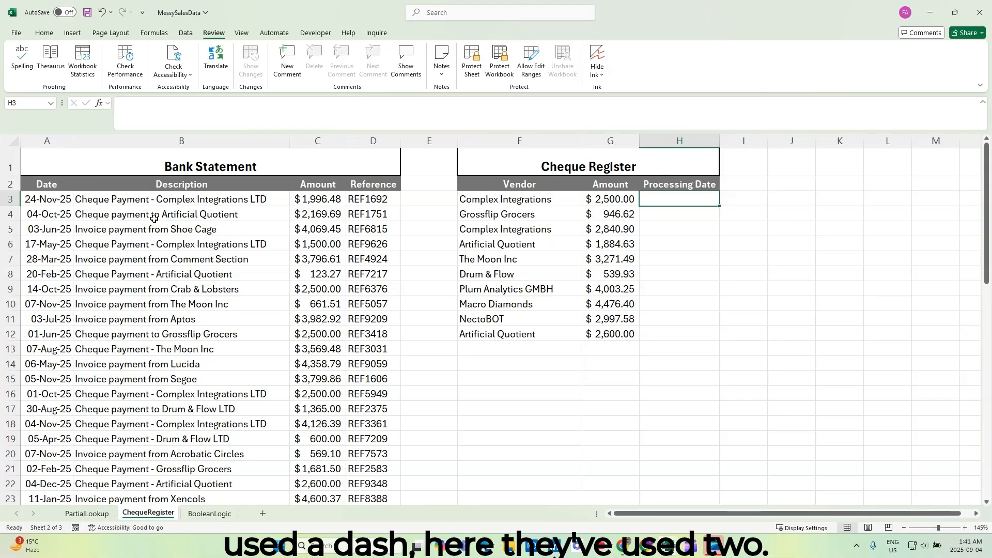
scroll(195, 277, "down", 3)
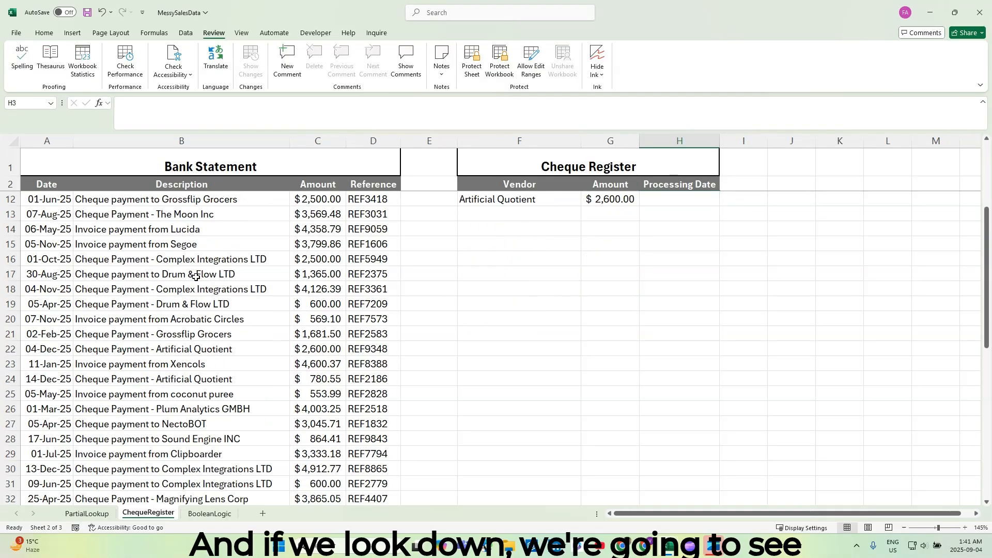
scroll(195, 277, "down", 7)
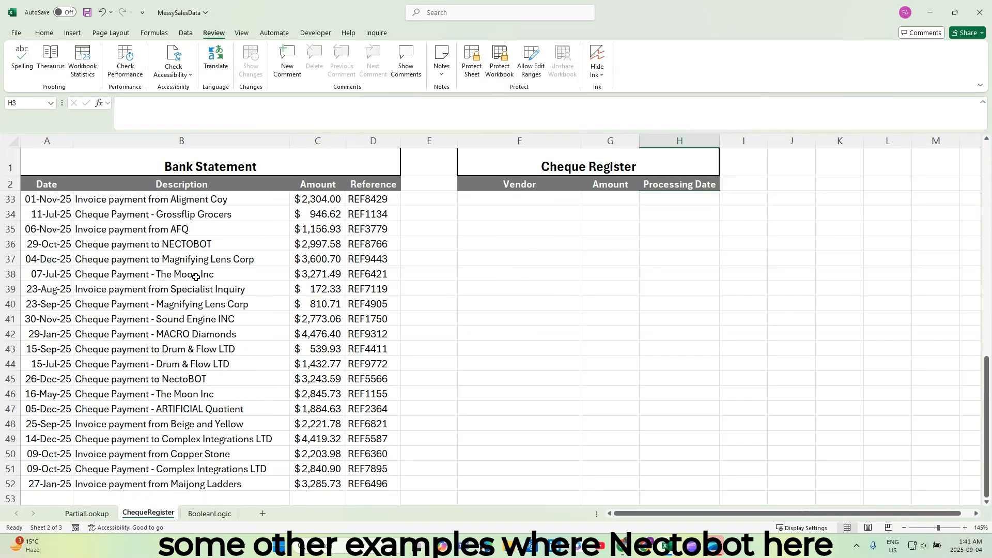
left_click(187, 243)
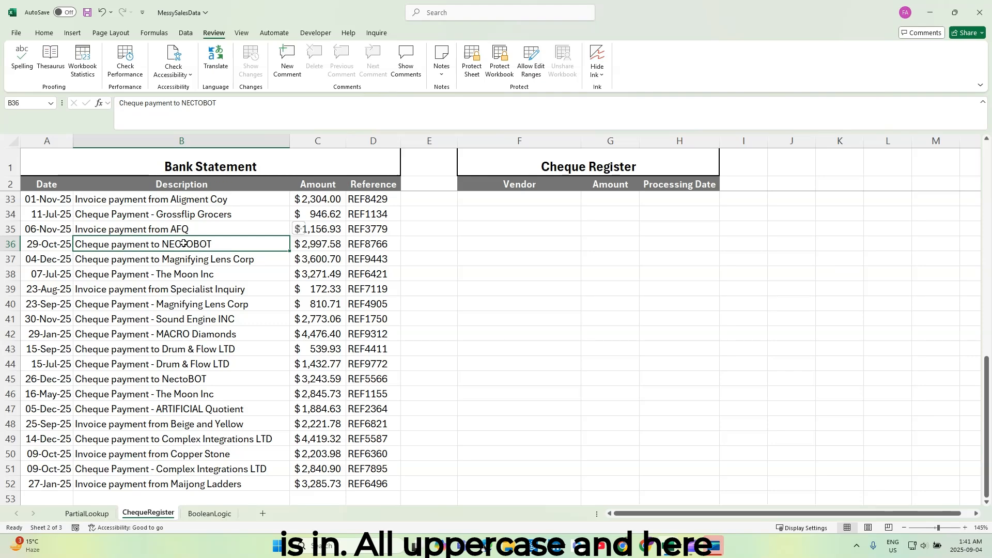
left_click(195, 379)
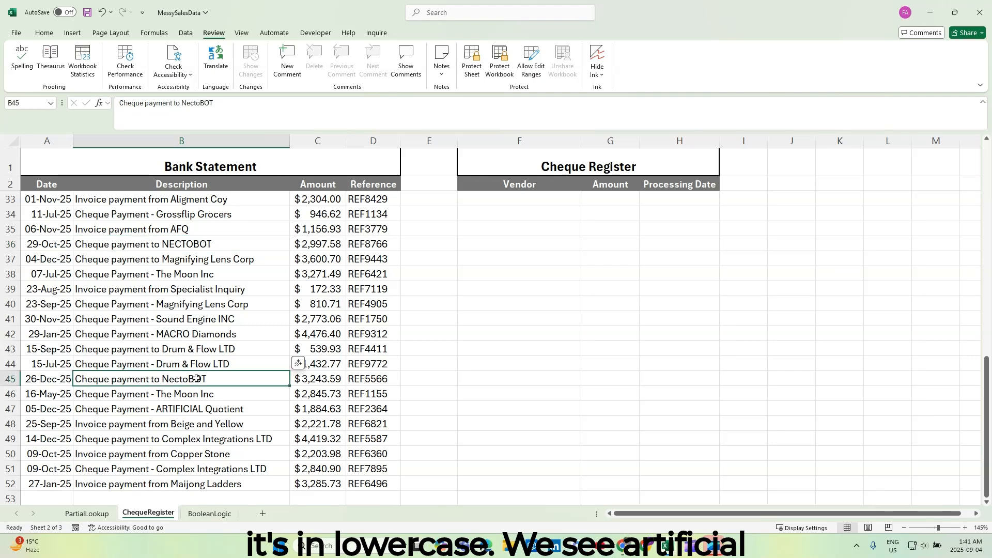
scroll(196, 379, "down", 1)
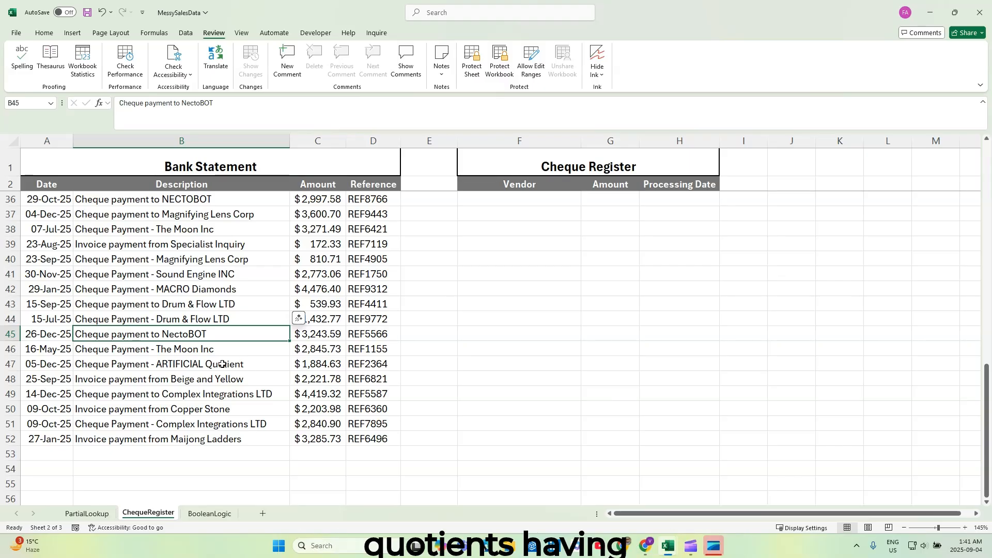
left_click(177, 366)
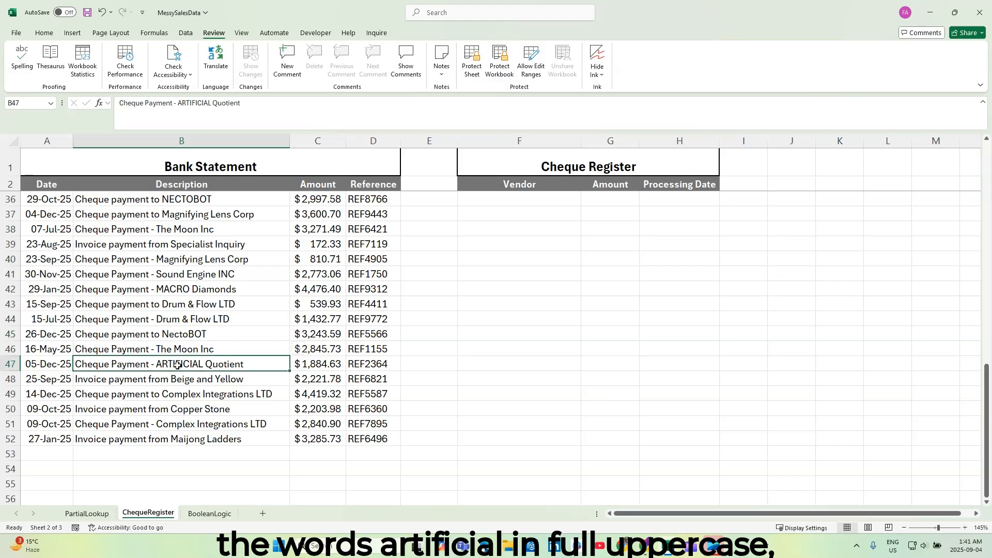
scroll(178, 366, "up", 8)
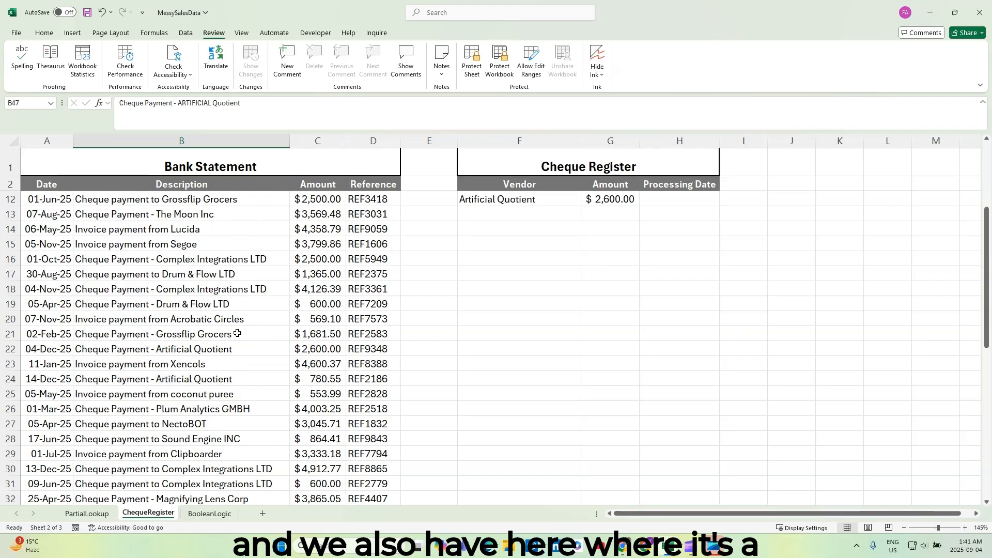
left_click(207, 347)
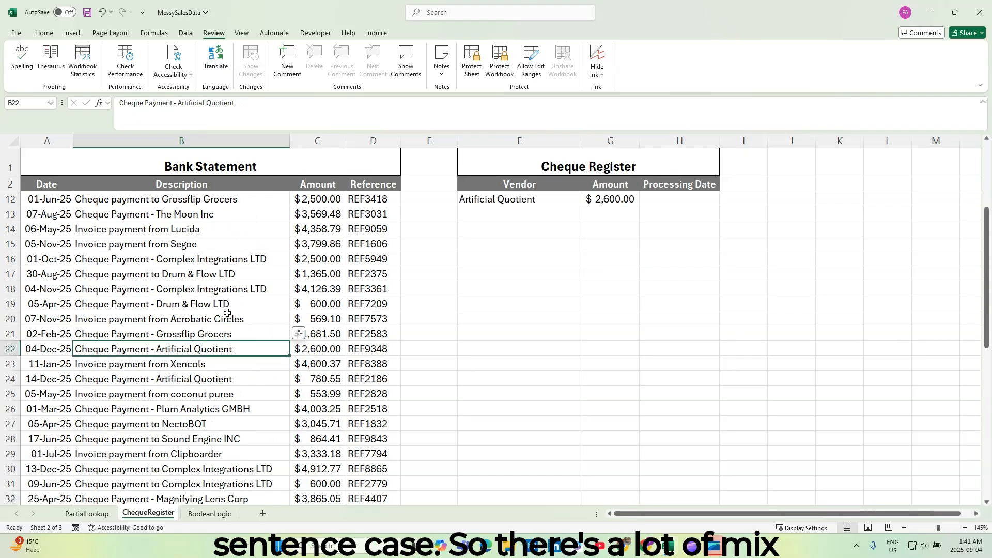
scroll(226, 313, "up", 3)
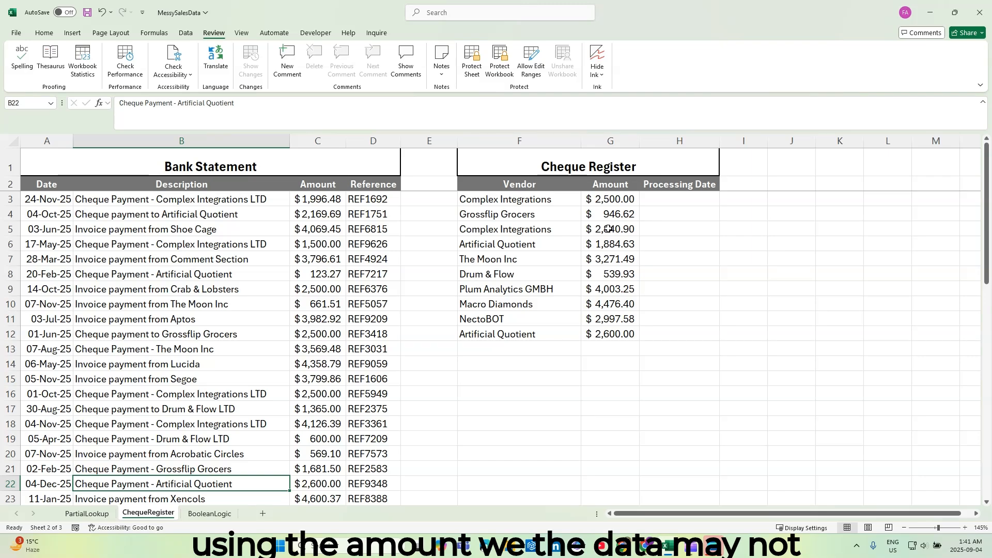
left_click(609, 198)
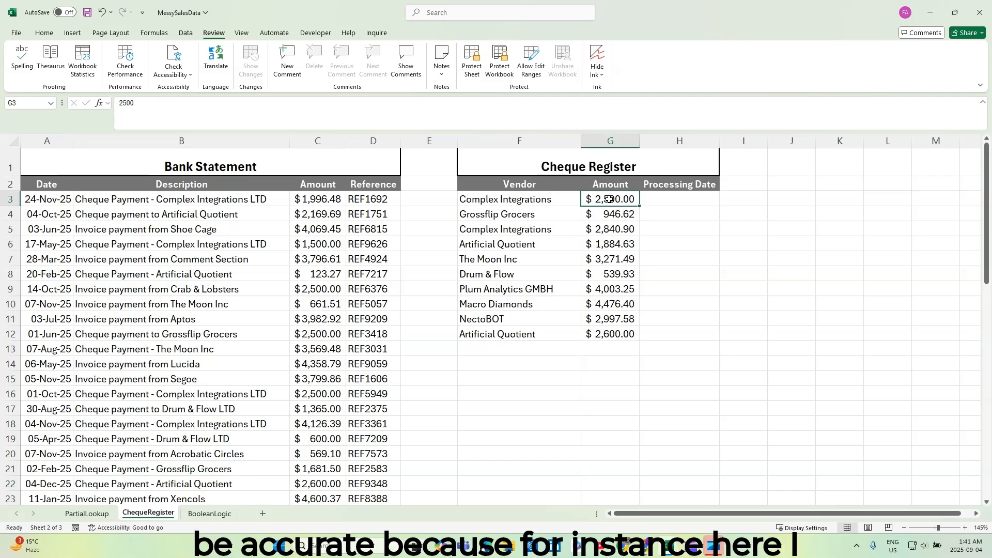
left_click(309, 291)
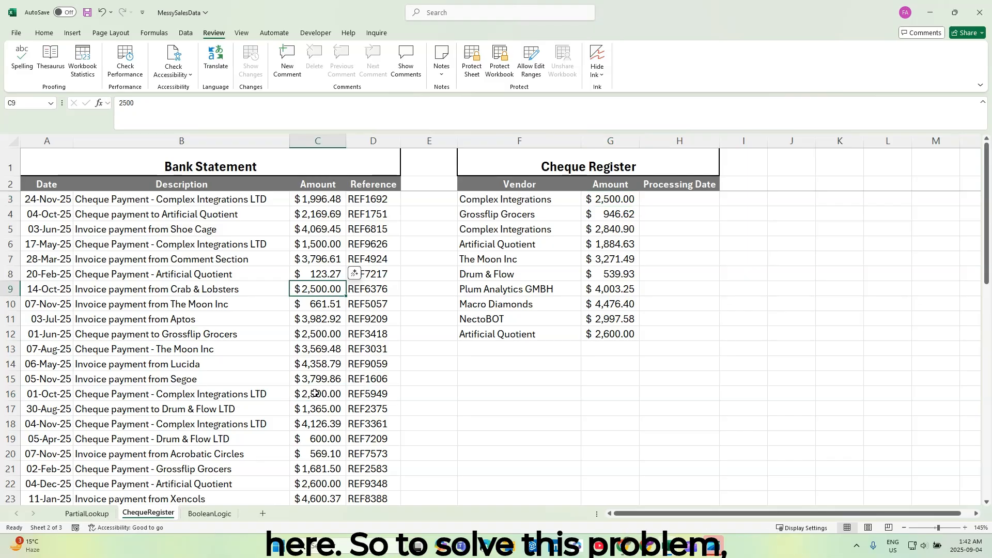
left_click(315, 393)
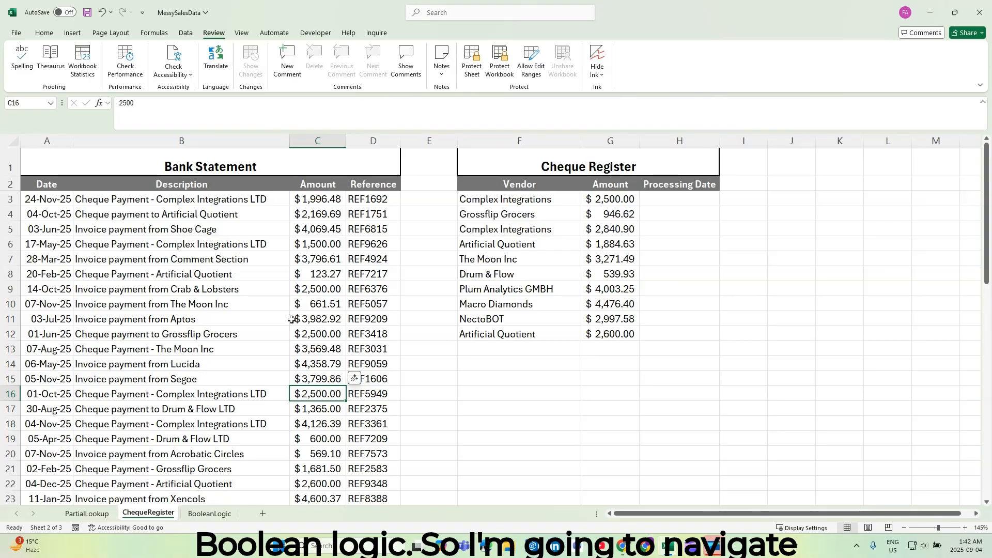
On the BooleanLogic sheet, begin a formula in F4 with the quantity condition (C4>=40).
left_click(212, 512)
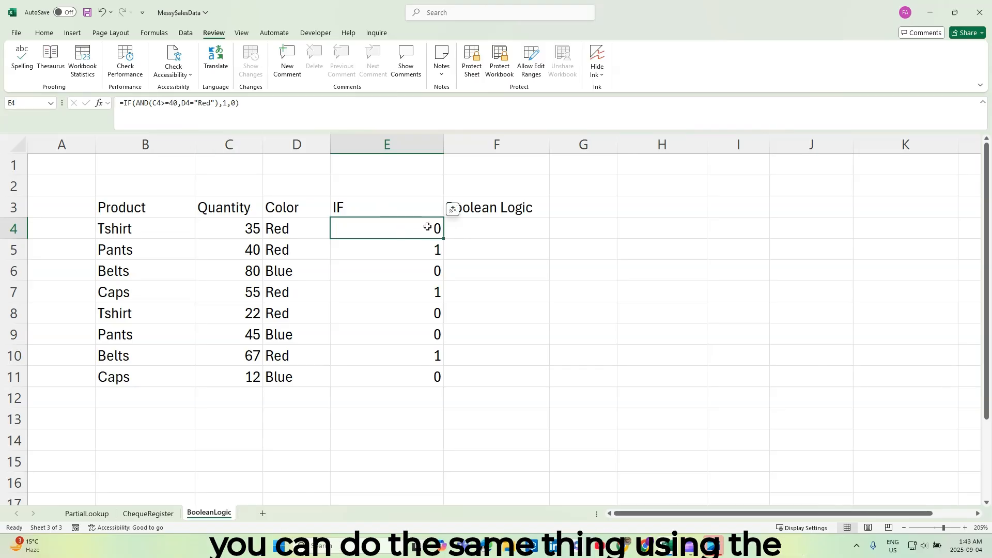
left_click(495, 230)
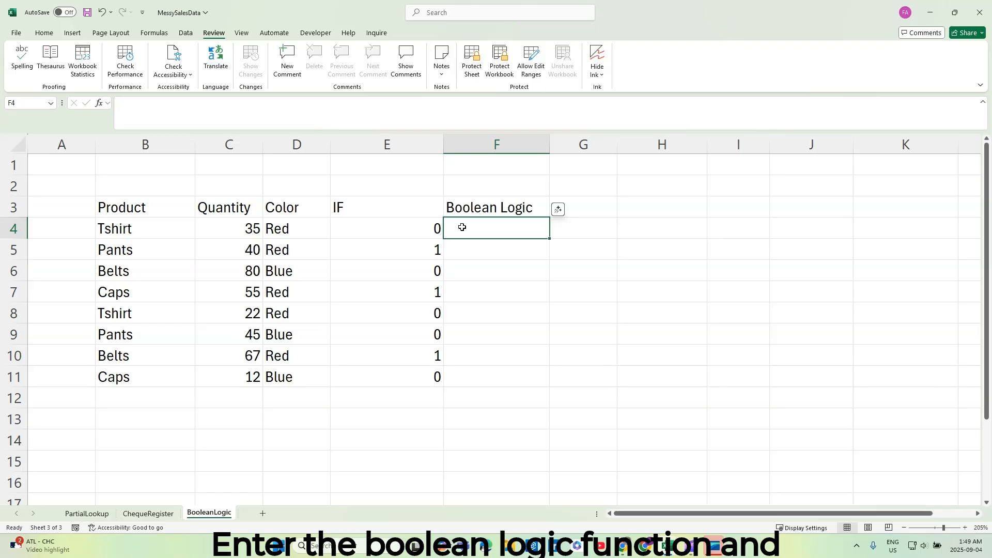
type("=")
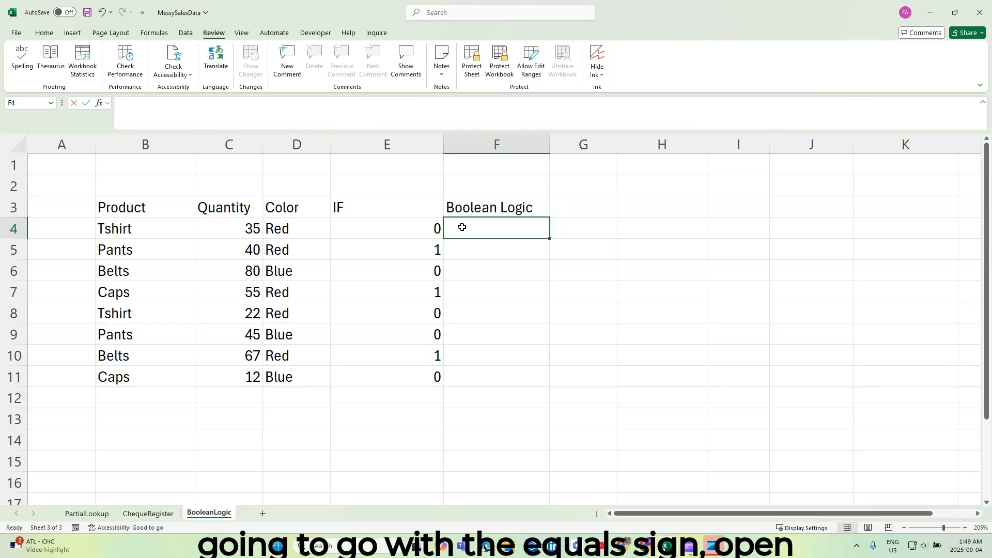
type("(")
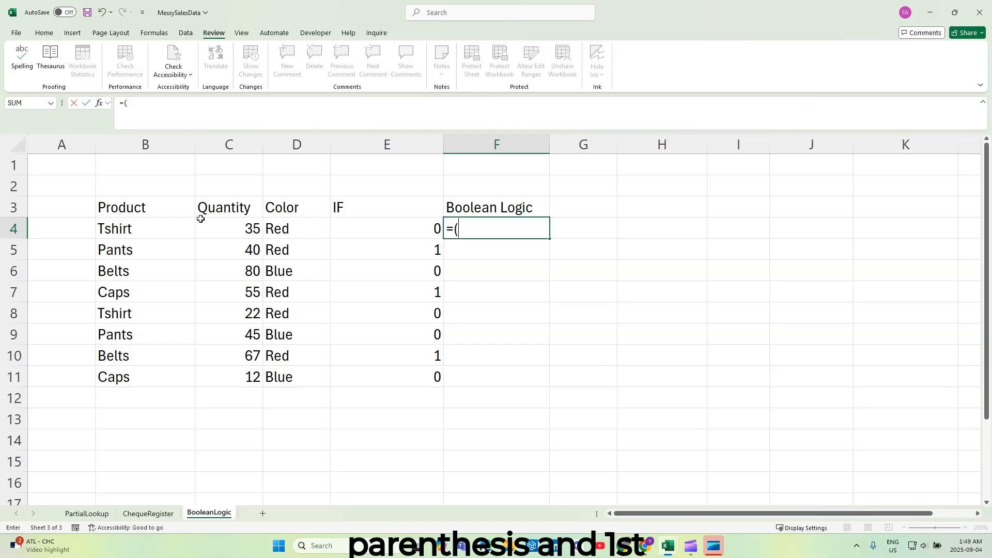
left_click(237, 229)
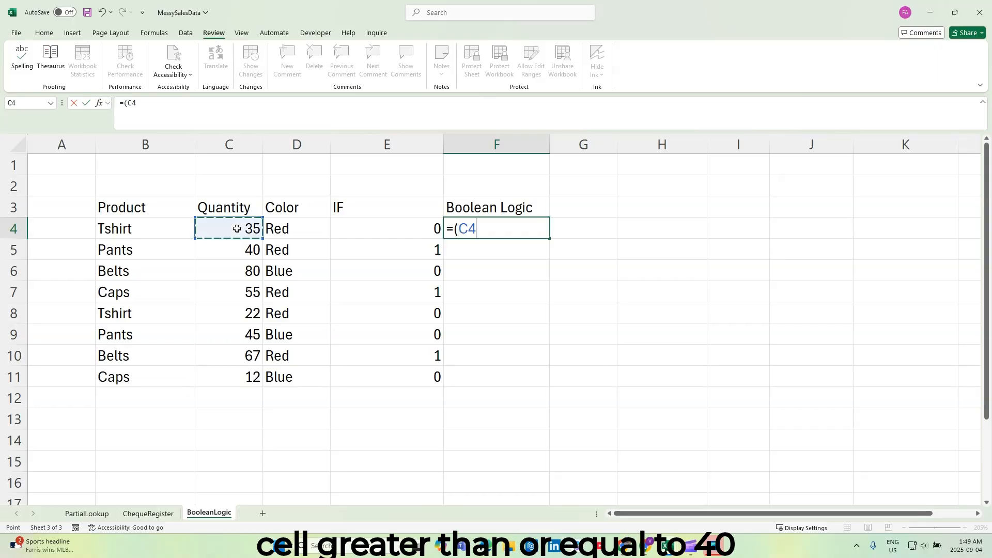
type(">=40")
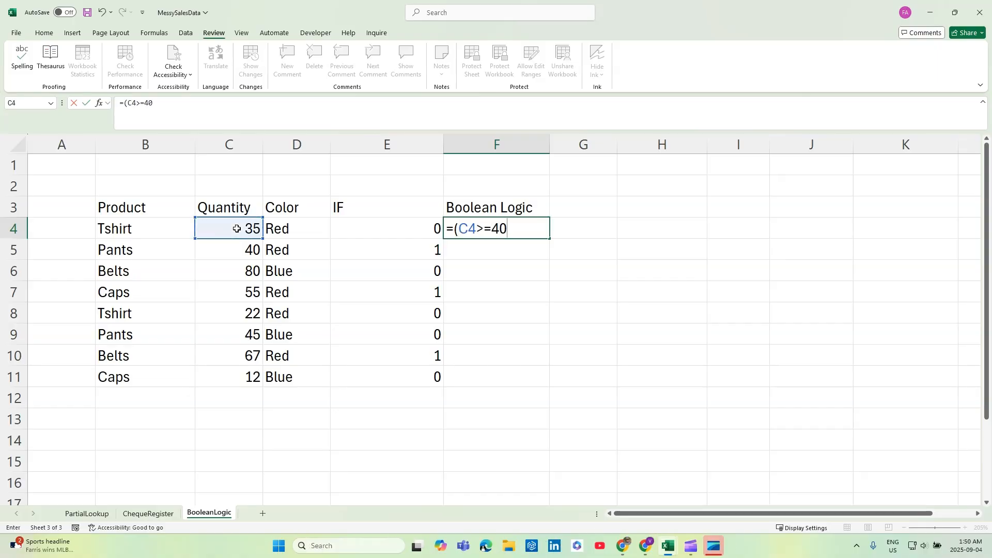
type(")")
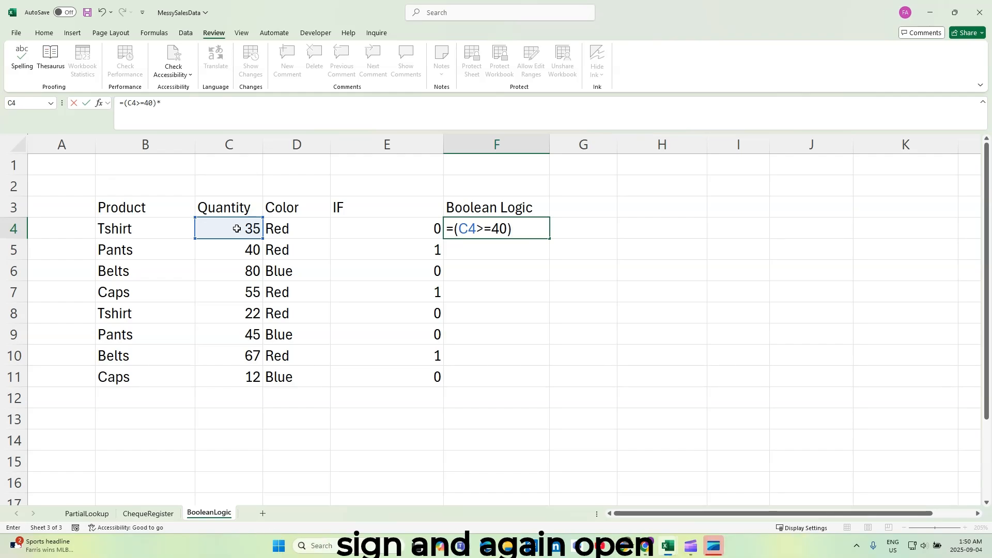
type("*")
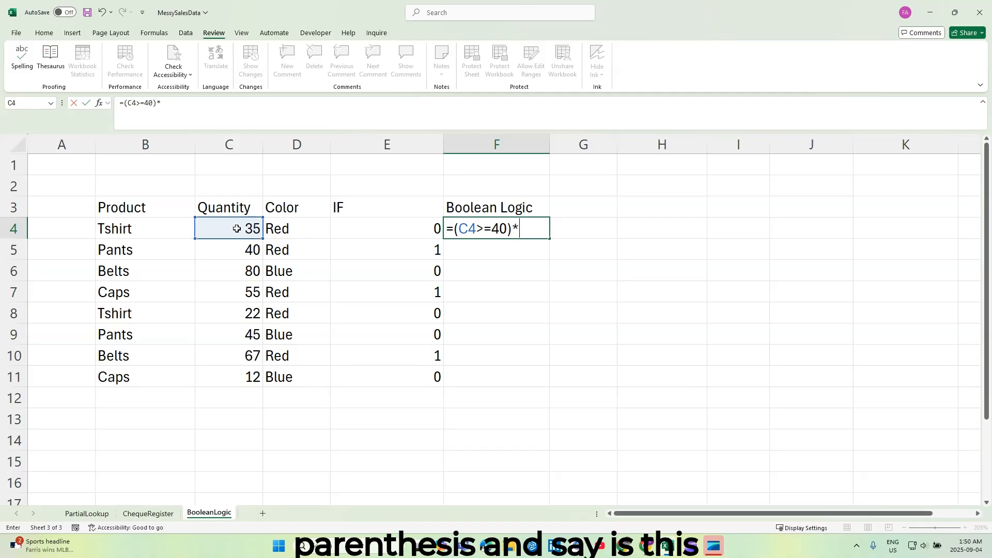
type("(")
Multiply the quantity condition in F4 by (D4="Red") and commit the formula.
left_click(290, 232)
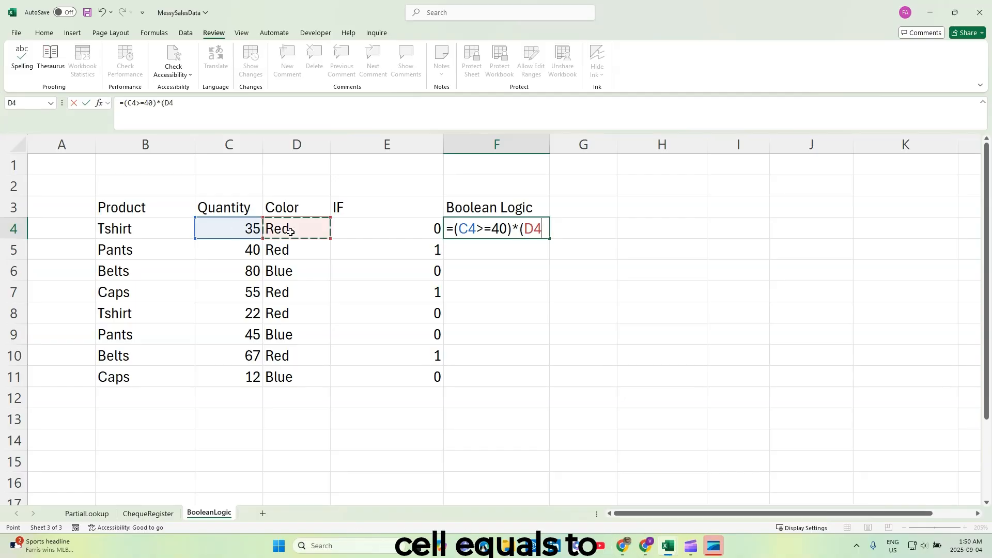
type("=")
type("\"Red")
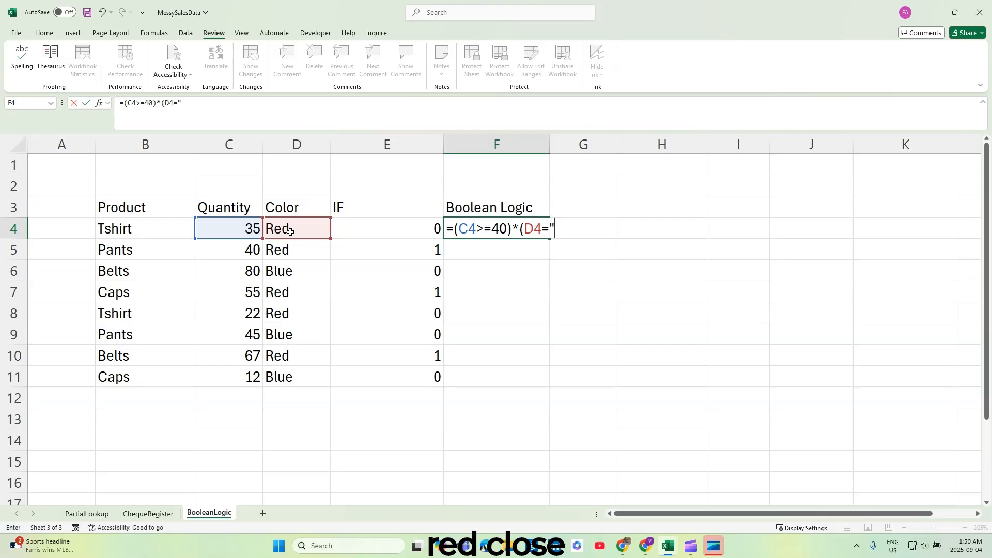
type("\")")
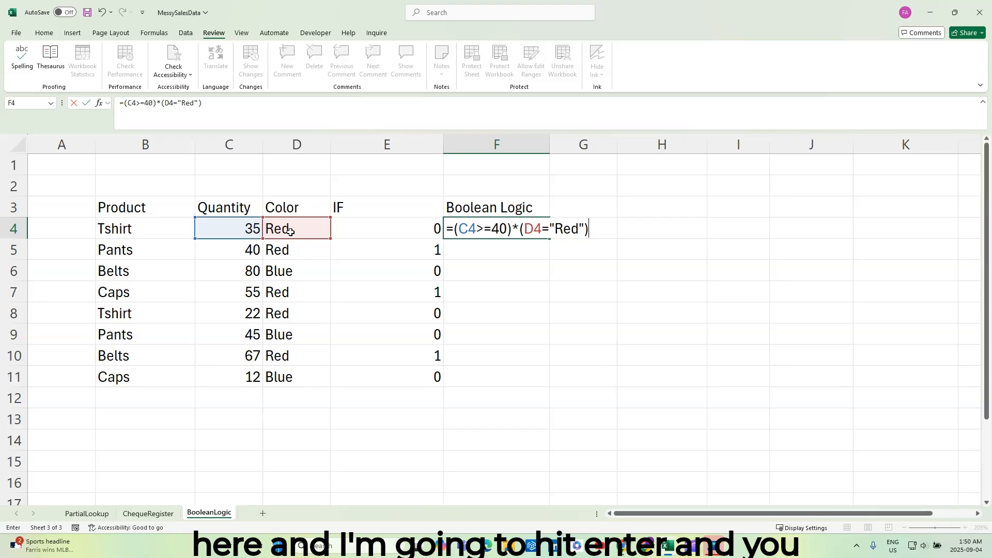
key("Return")
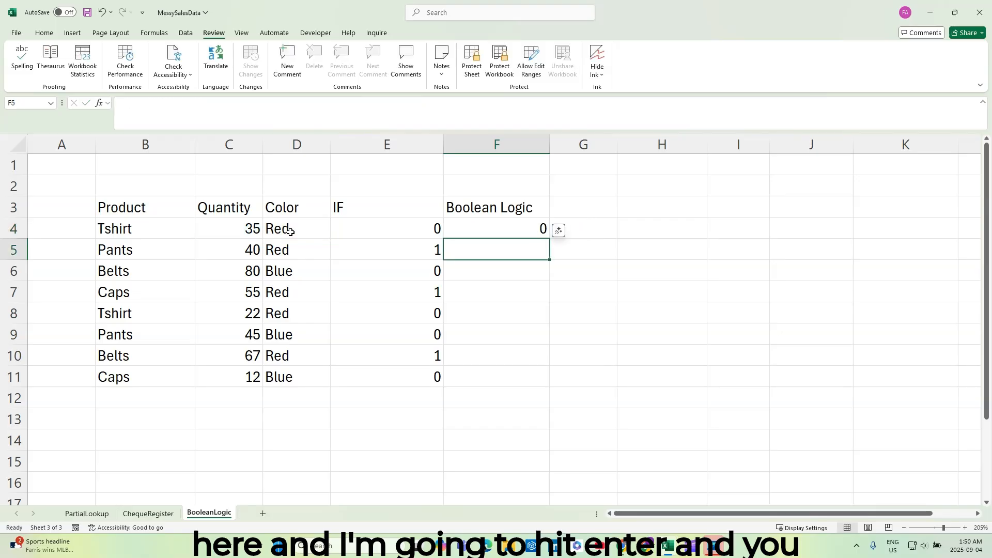
Fill the F4 Boolean formula down to F11 and review the copied formulas against the IF column.
left_click(496, 229)
double_click(552, 238)
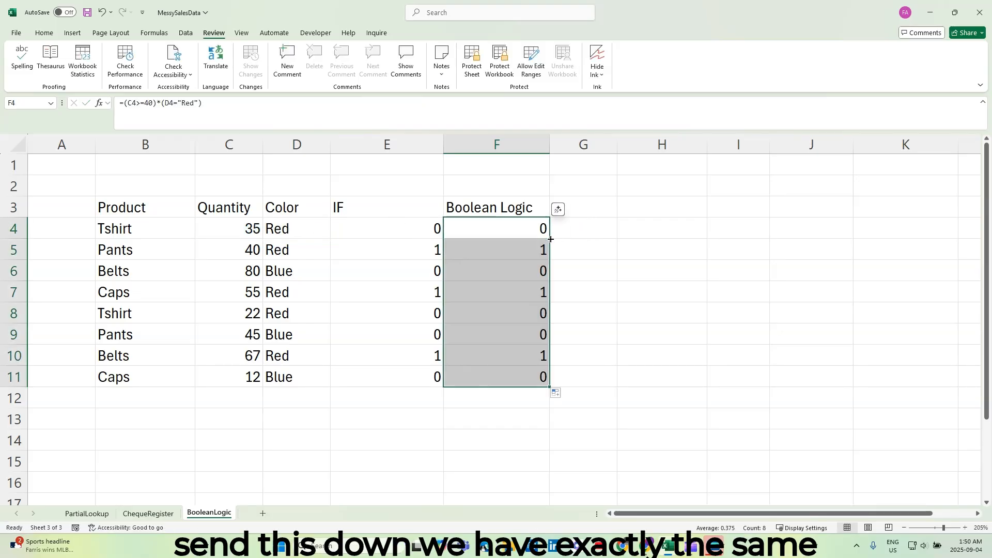
left_click(508, 233)
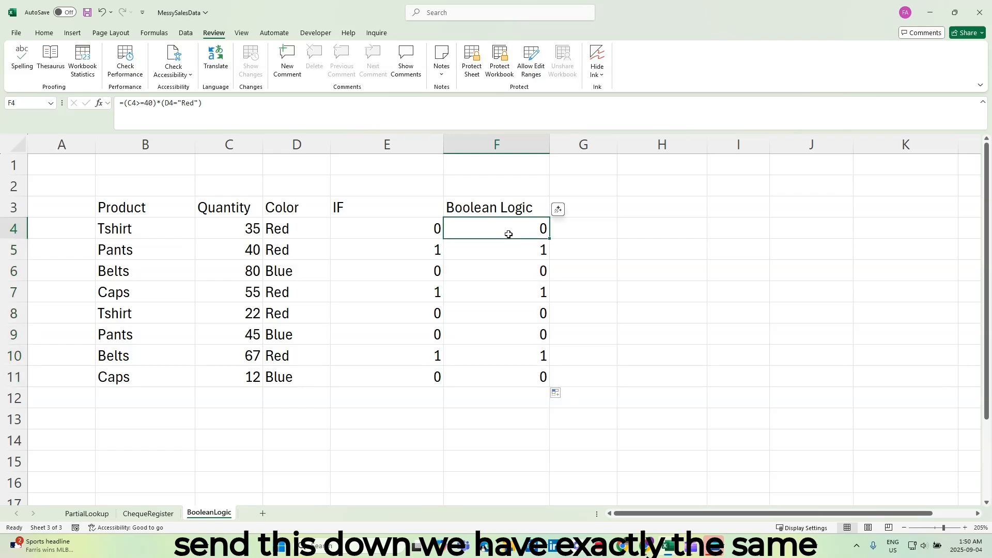
left_click(508, 253)
left_click(503, 275)
left_click(503, 289)
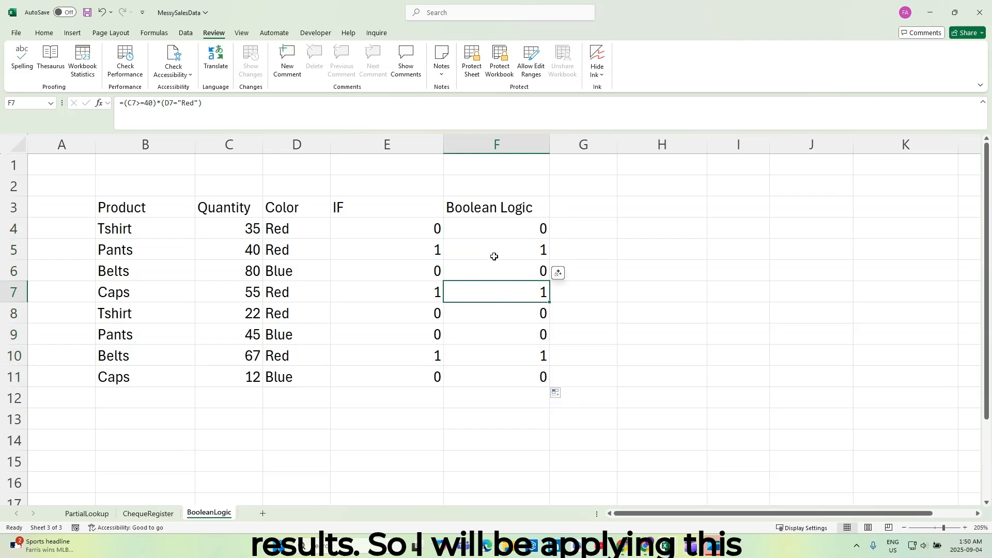
left_click(487, 231)
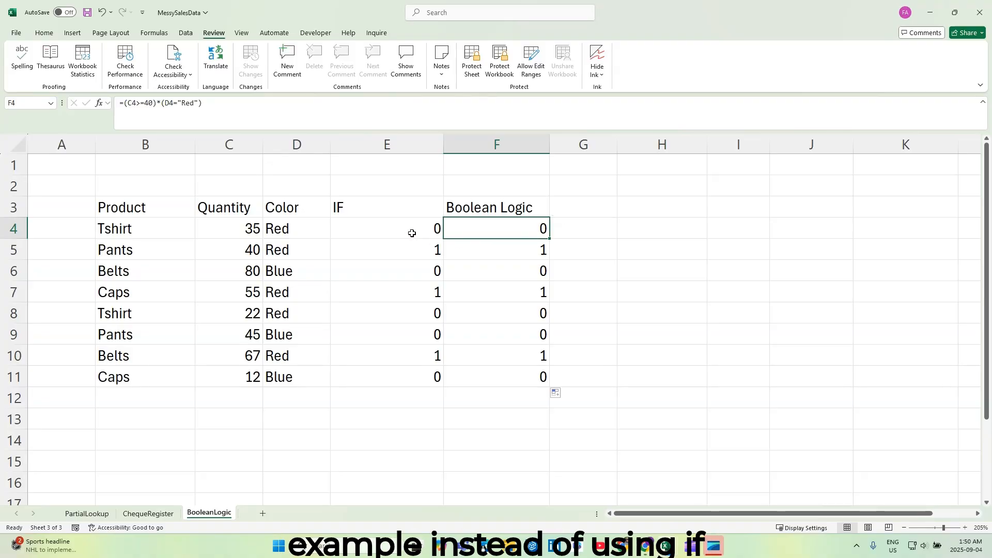
On the ChequeRegister sheet, begin an XLOOKUP in H3 under Processing Date with 1 as the lookup value.
left_click(155, 514)
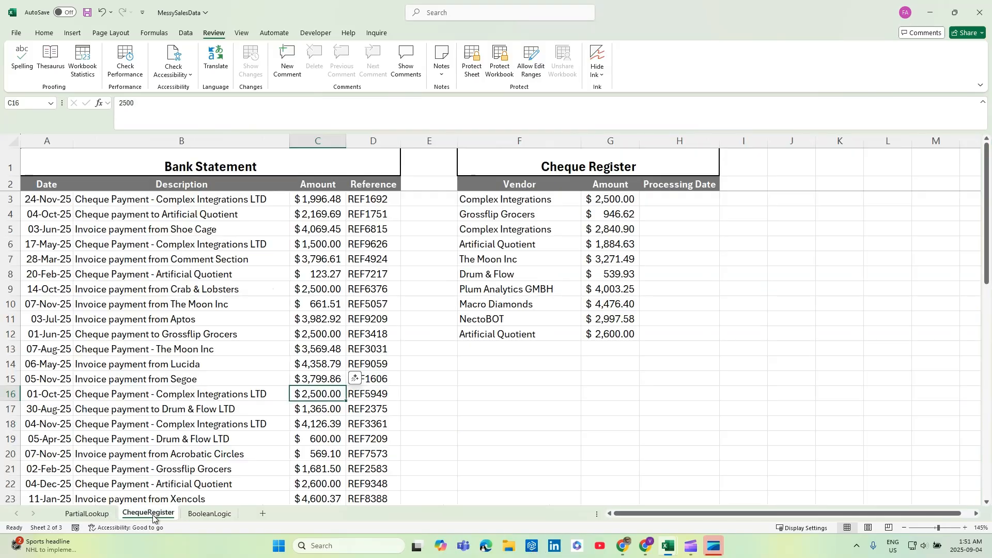
left_click(668, 195)
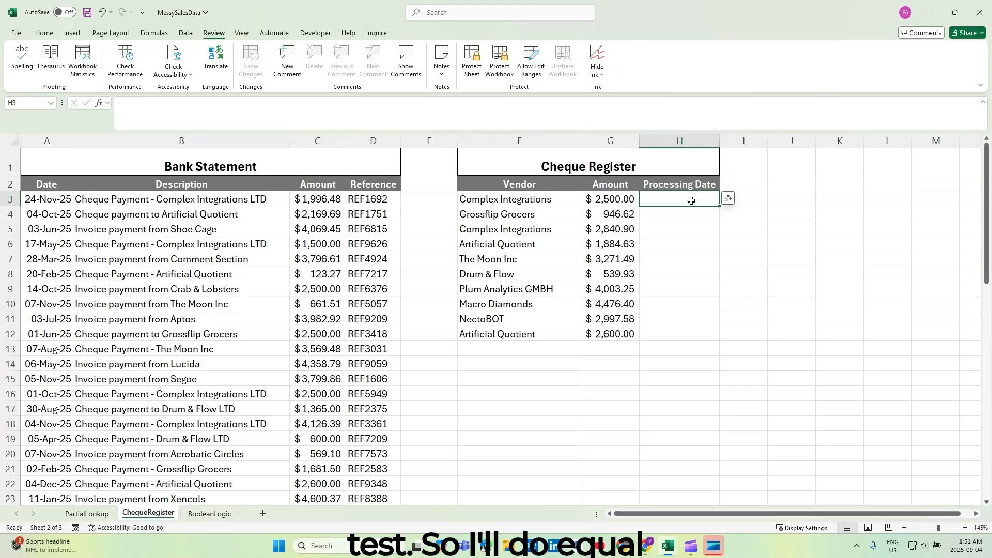
type("=")
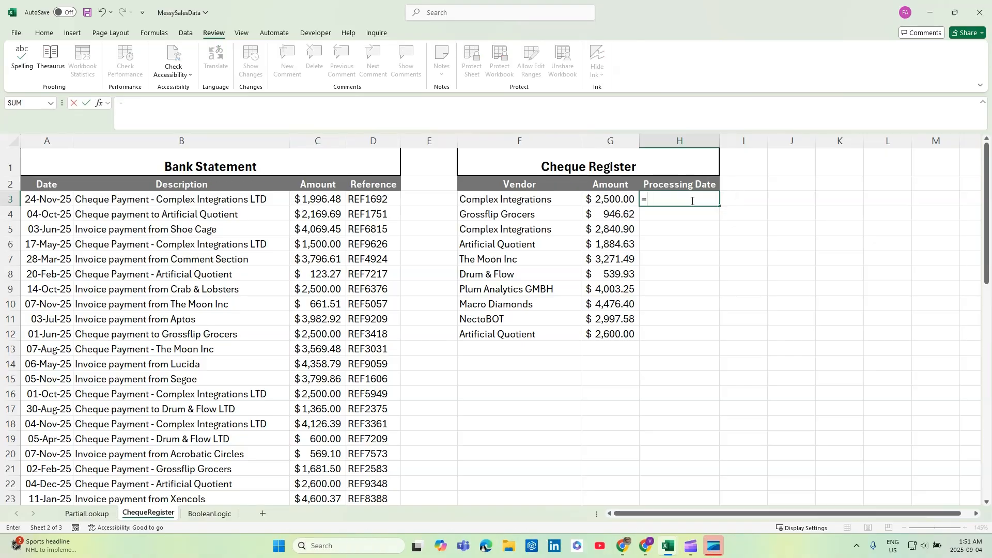
type("XLOOKUP(")
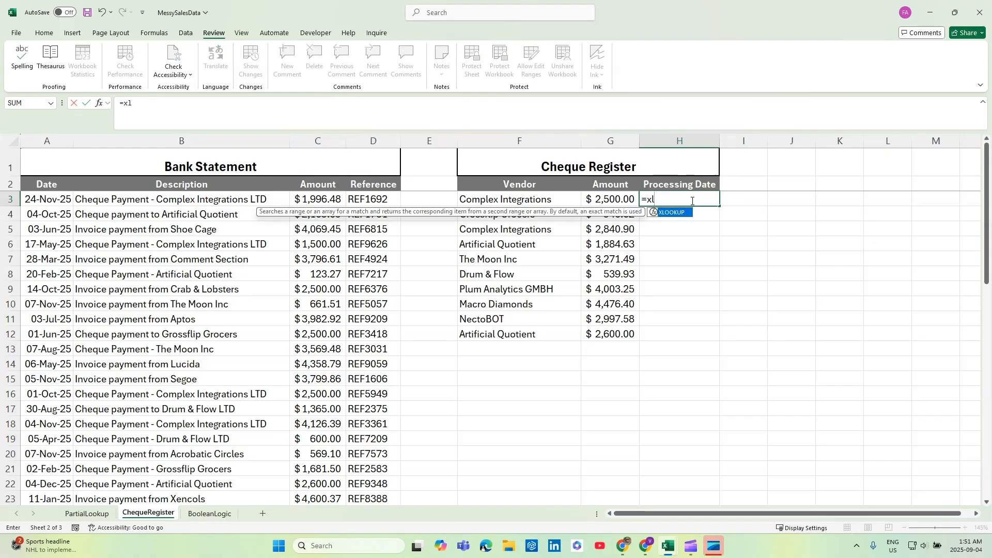
key("Tab")
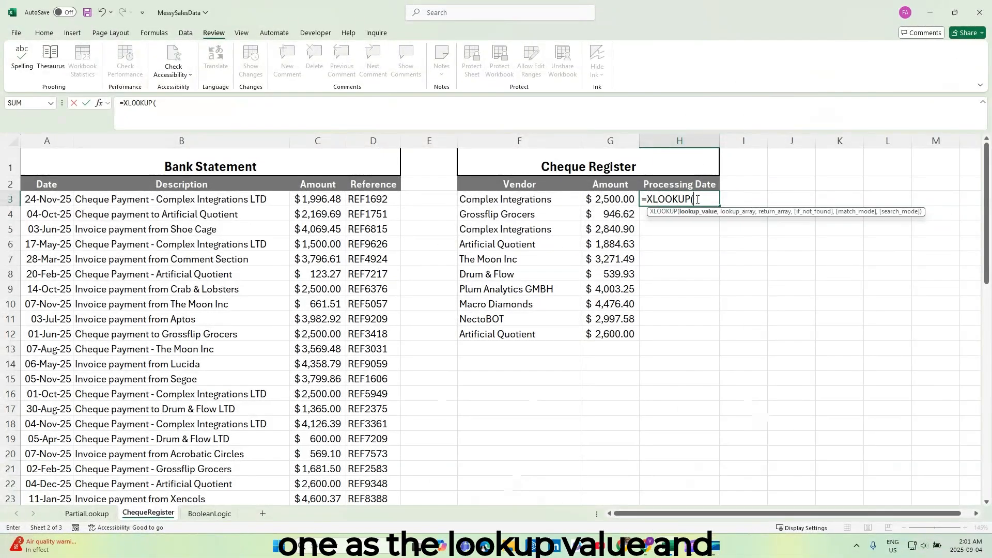
type("1")
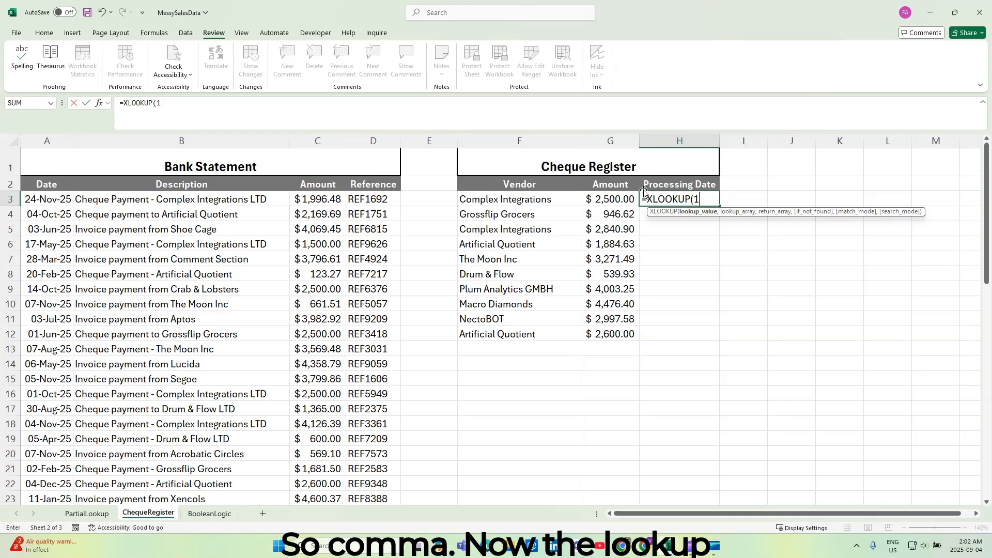
type(",")
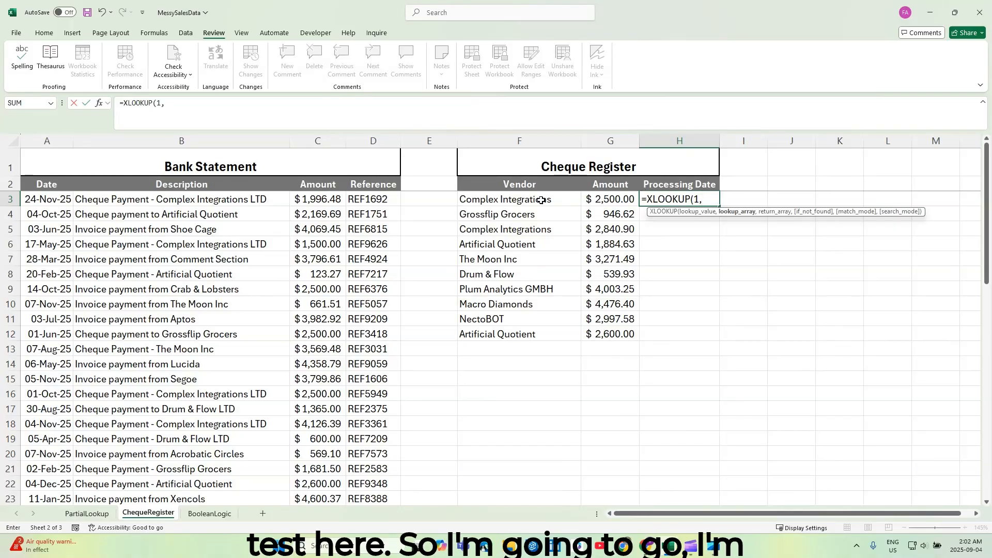
Open a parenthesised condition as the lookup array with REGEXTEST, using the absolute description range $B$3:$B$52 as its text.
type("(")
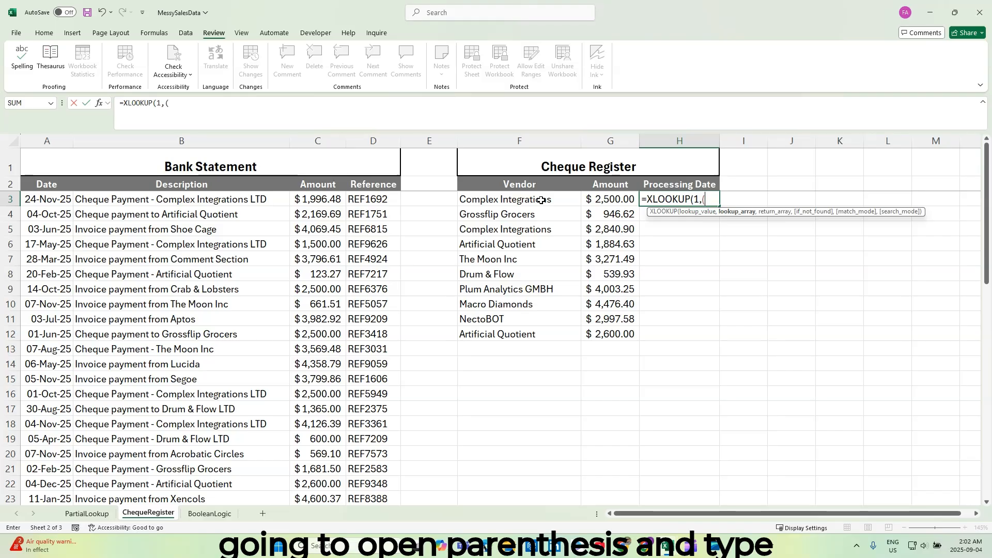
type("Re")
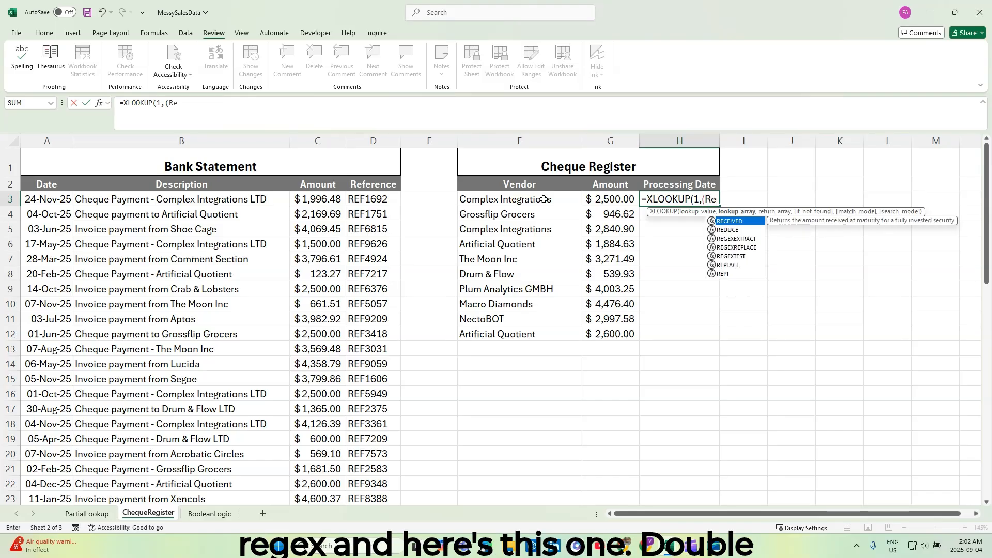
double_click(732, 255)
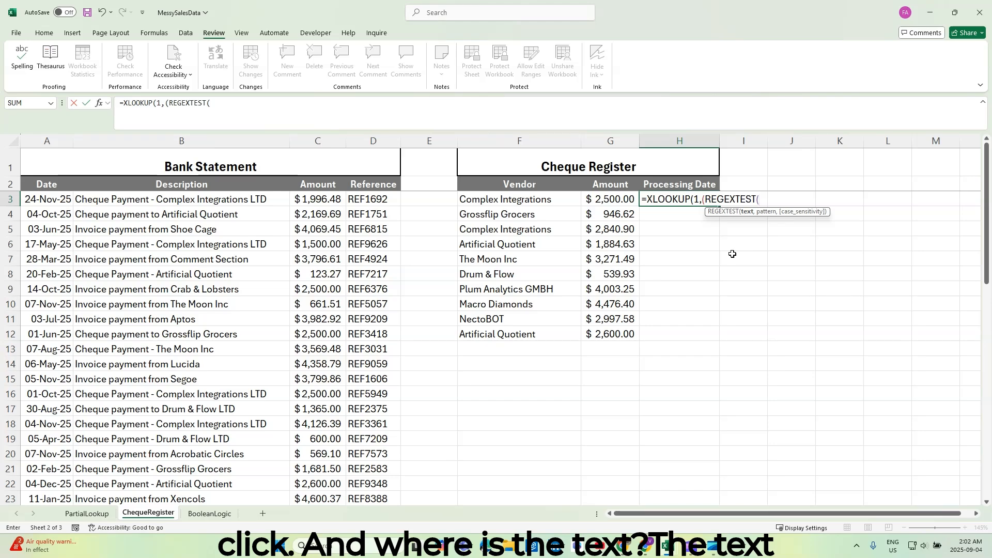
left_click(245, 201)
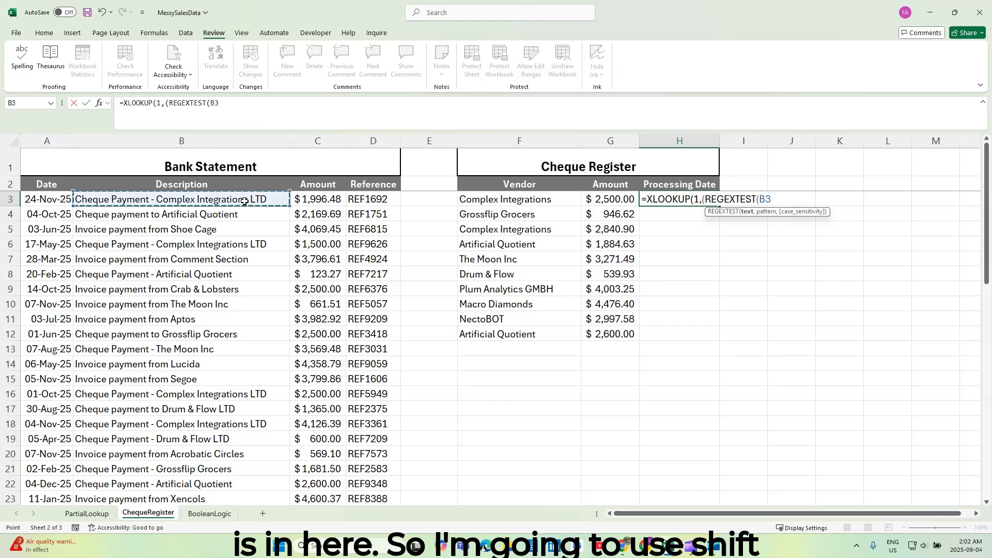
key("ctrl+shift+Down")
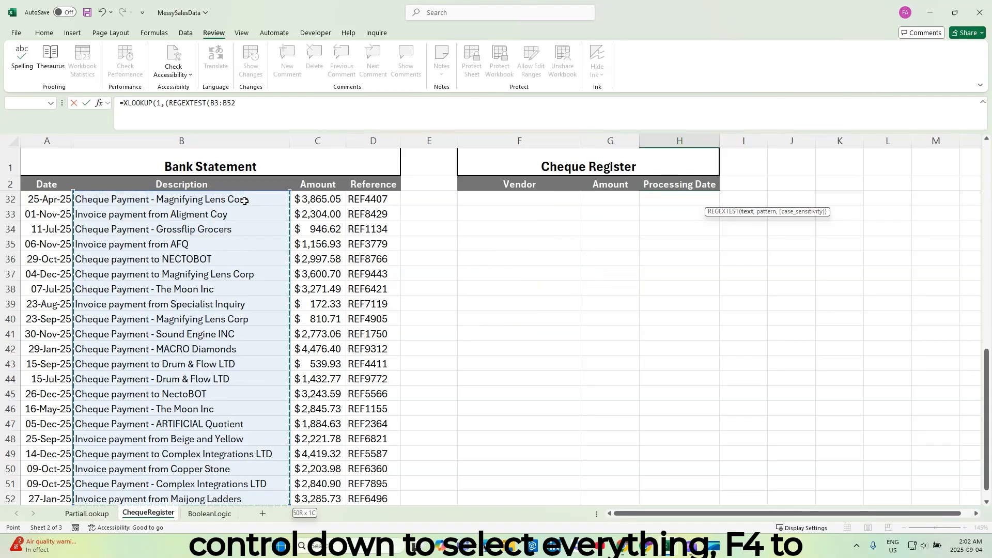
key("F4")
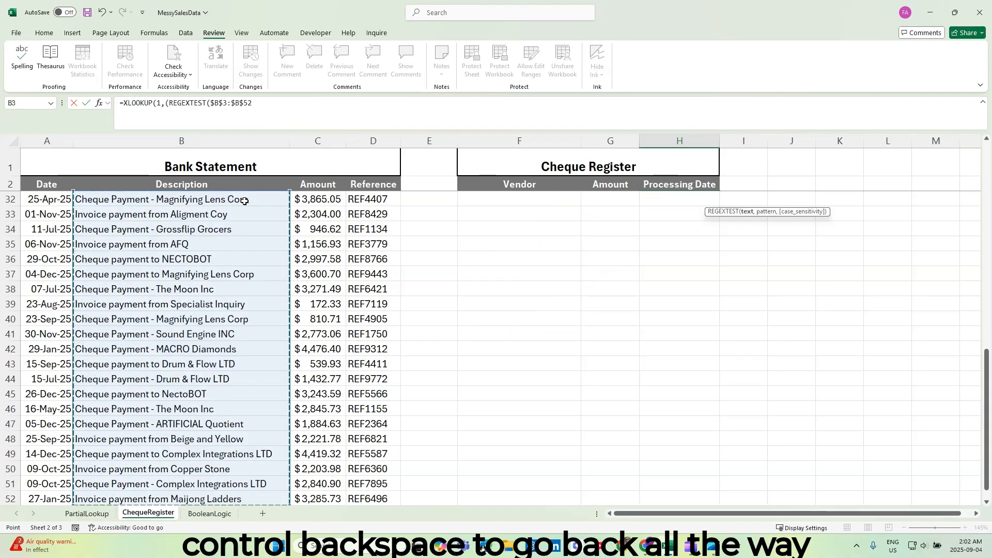
key("ctrl+BackSpace")
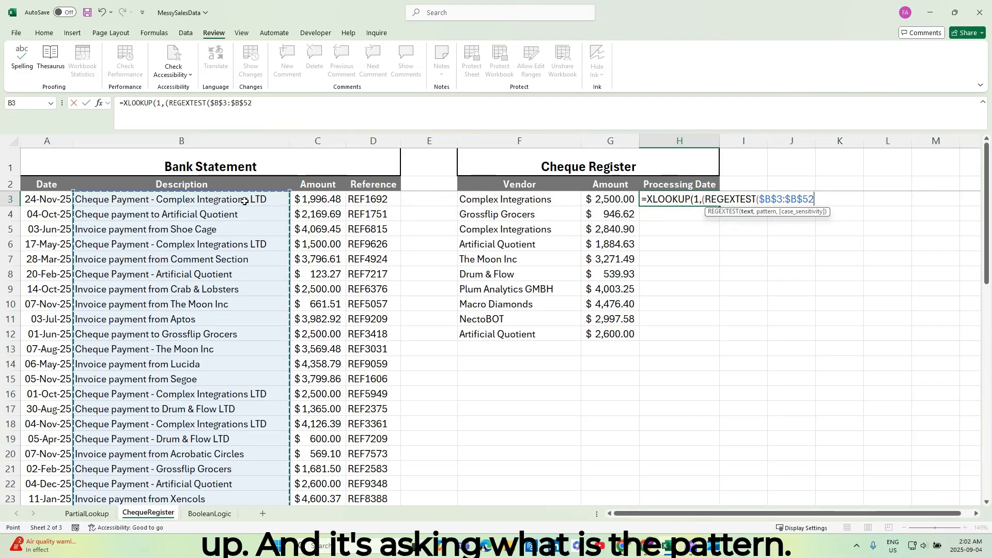
Set vendor cell F3 as the REGEXTEST pattern with case-insensitive match (1) and close the function.
type(",")
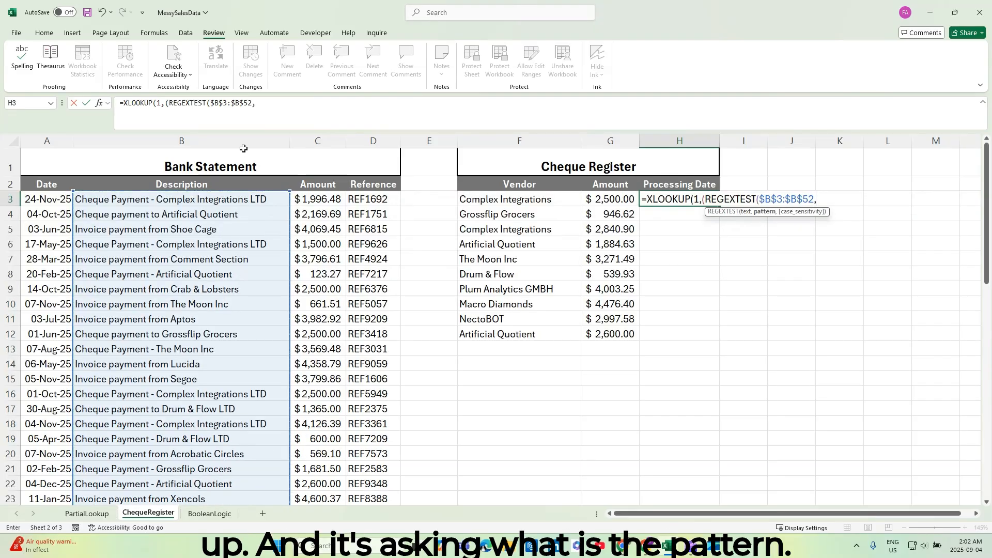
left_click(517, 200)
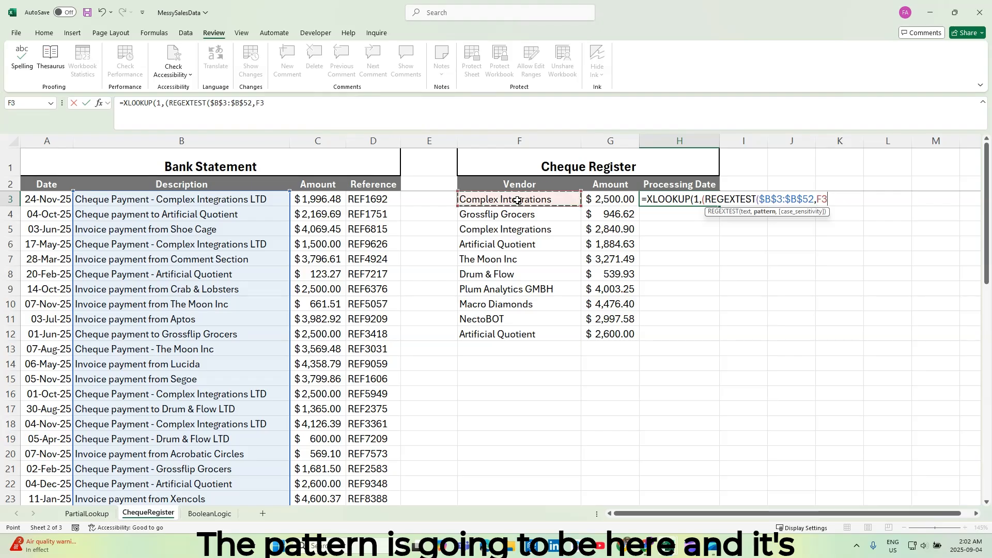
type(",")
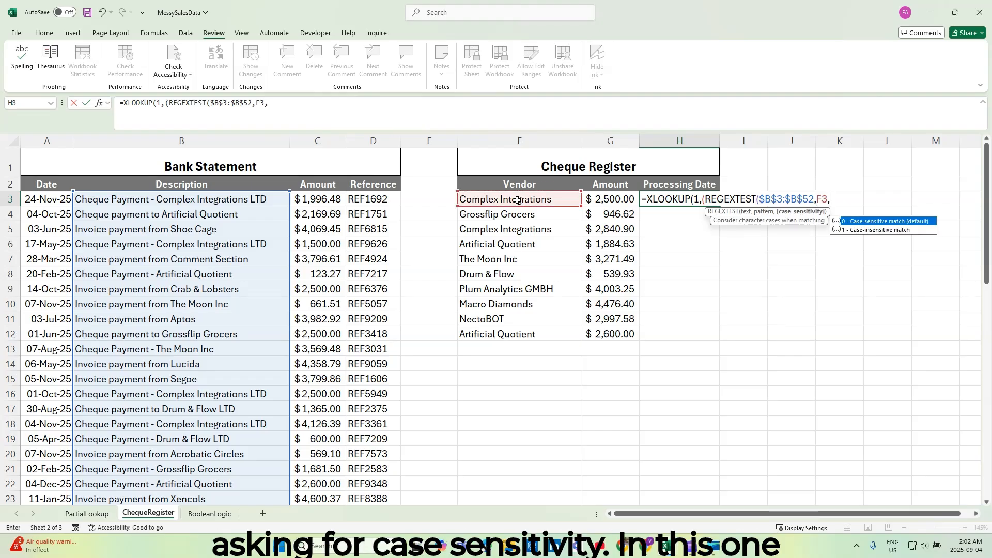
left_click(872, 232)
double_click(872, 230)
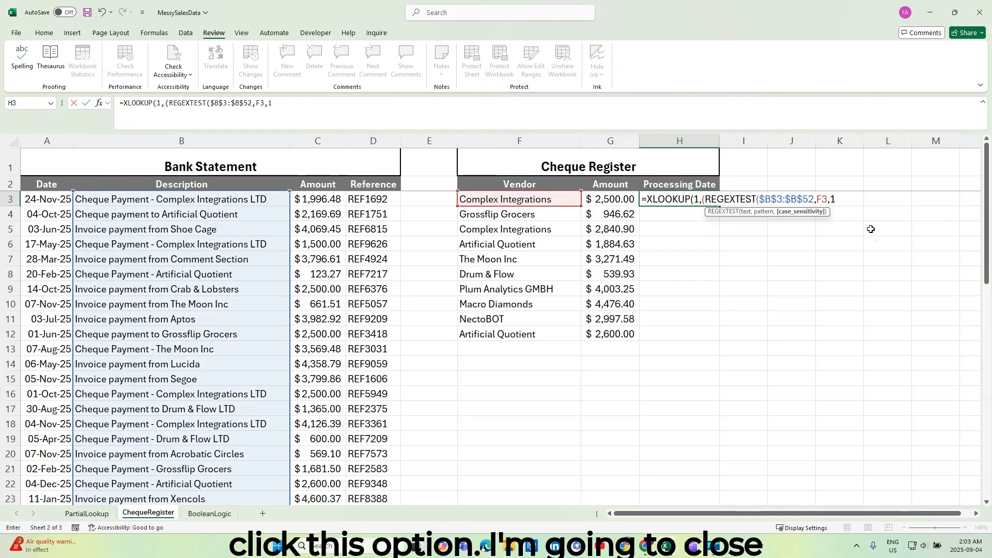
type(")")
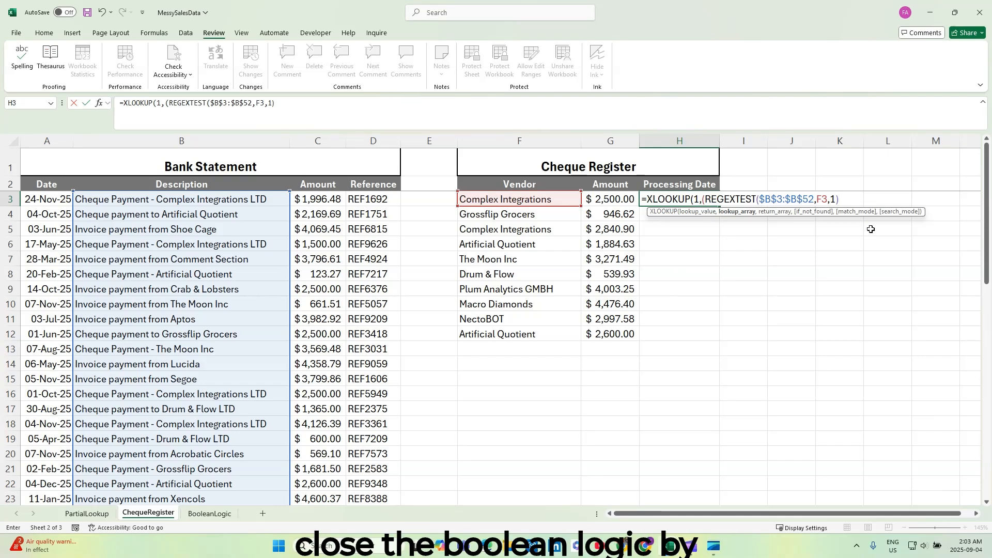
Close the REGEXTEST condition and multiply it by a second parenthesised condition, $C$3:$C$52=G3, to match the amount.
type(")*")
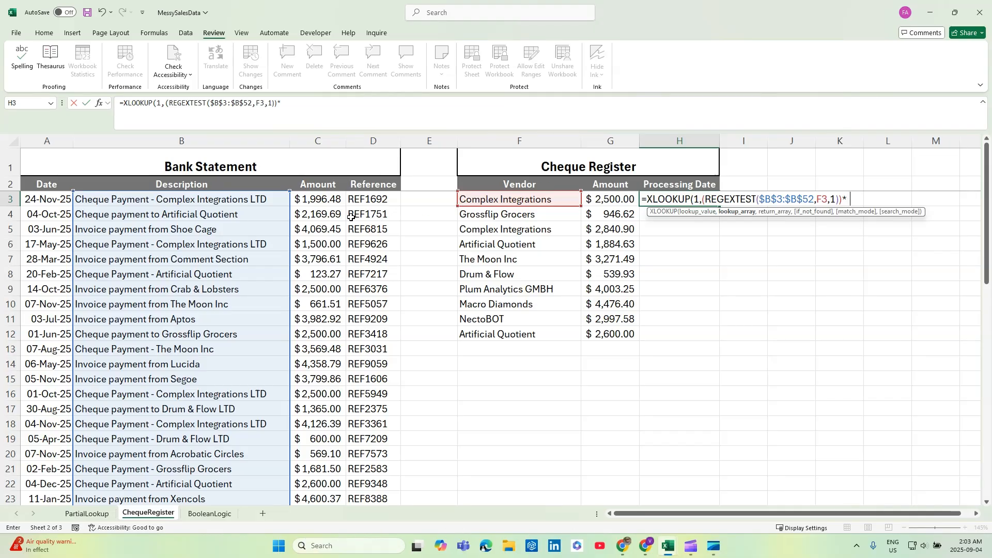
type("(")
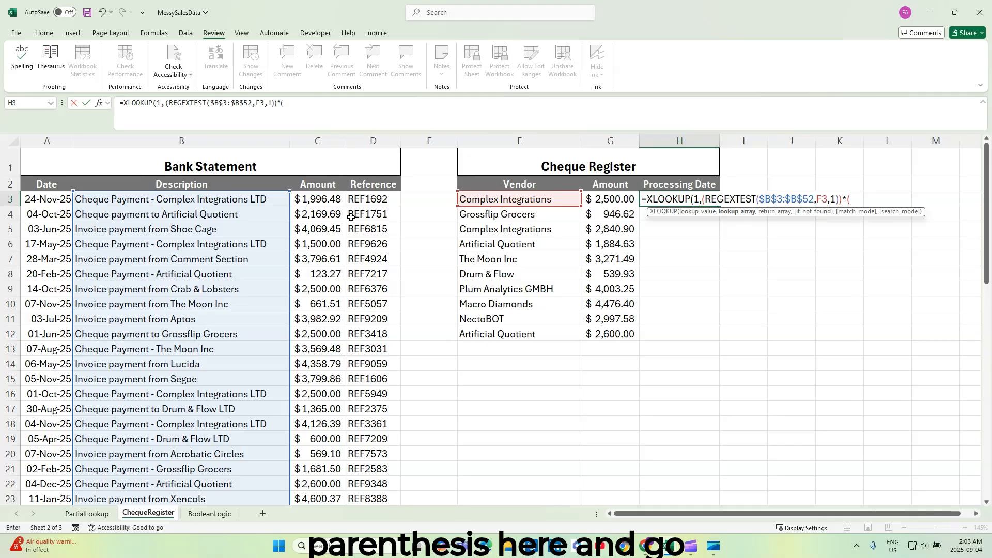
left_click(338, 203)
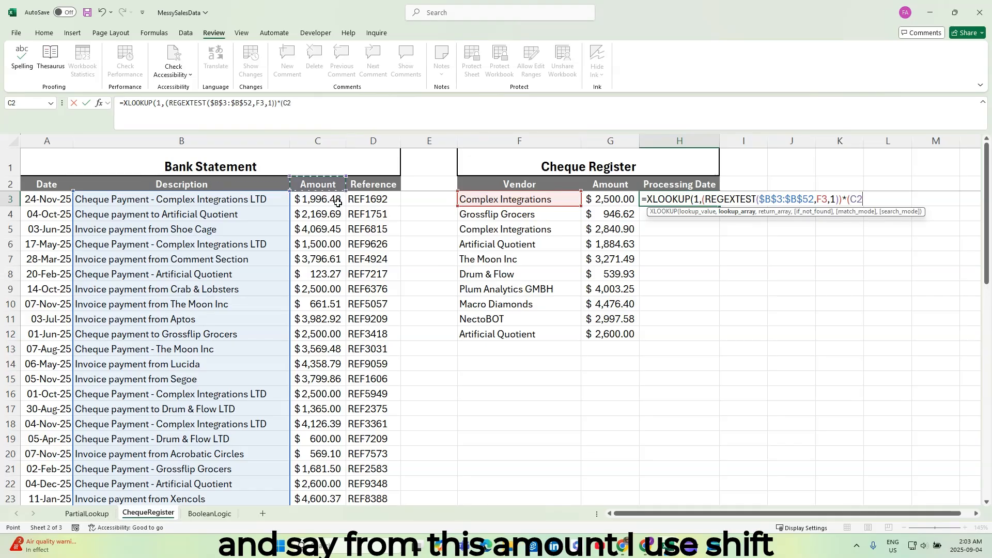
left_click(338, 203)
key("ctrl+shift+Down")
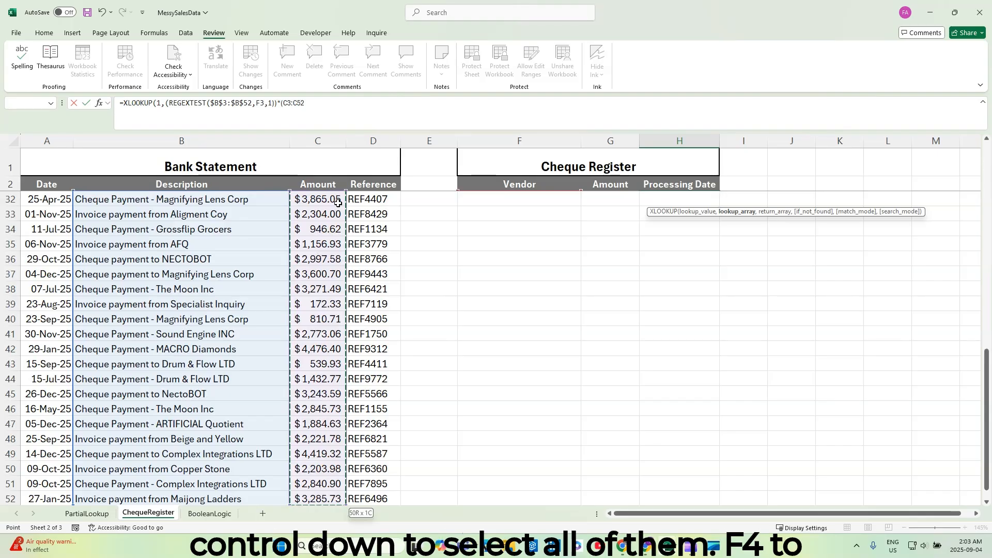
key("F4")
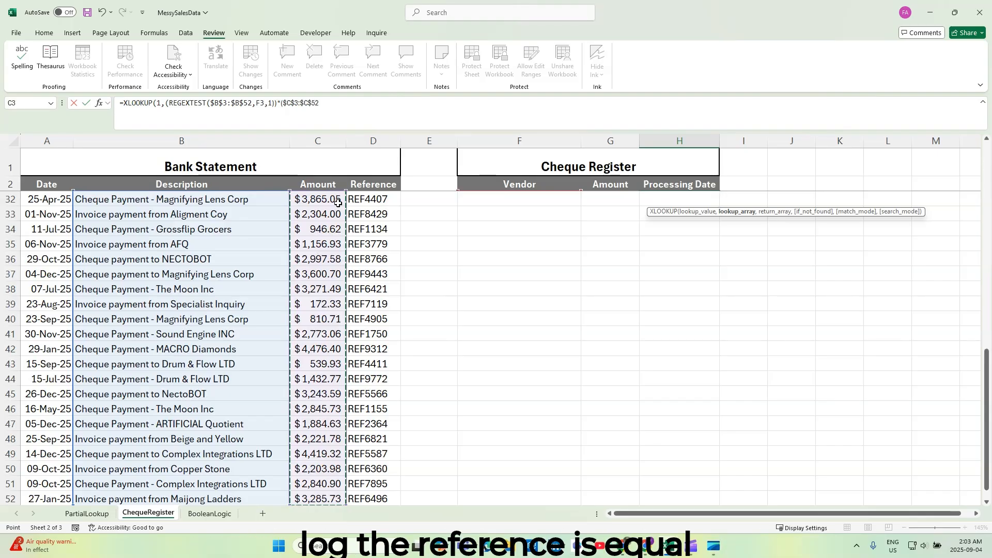
type("=")
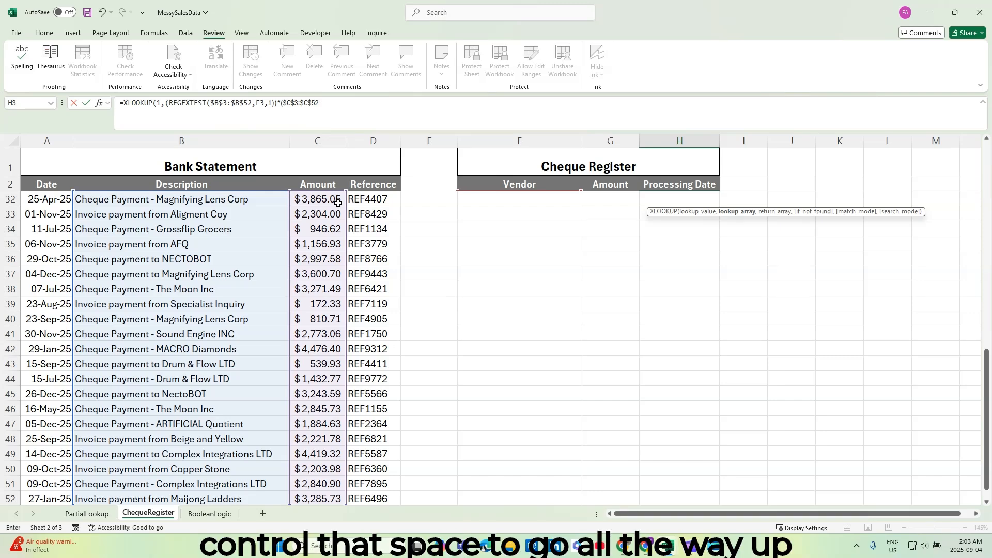
key("ctrl+BackSpace")
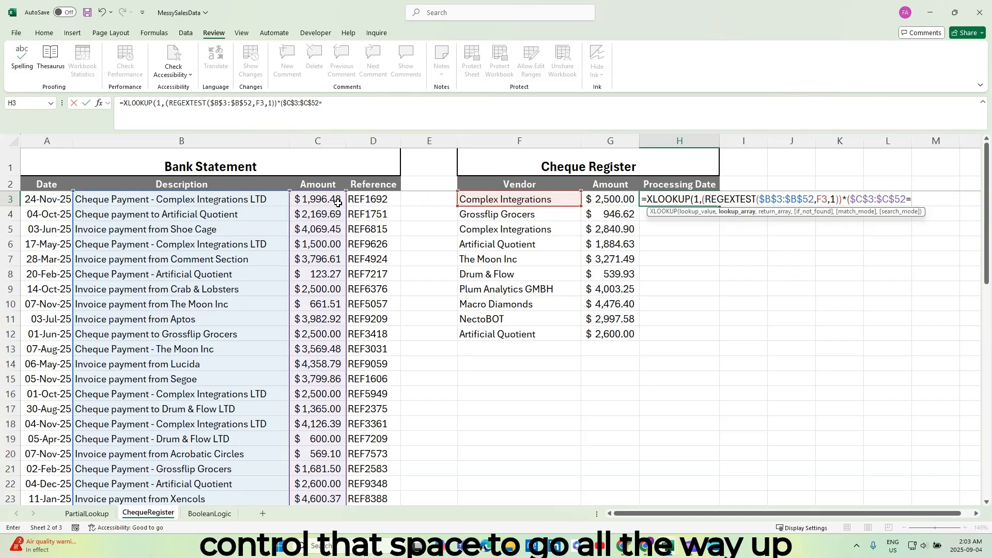
left_click(615, 199)
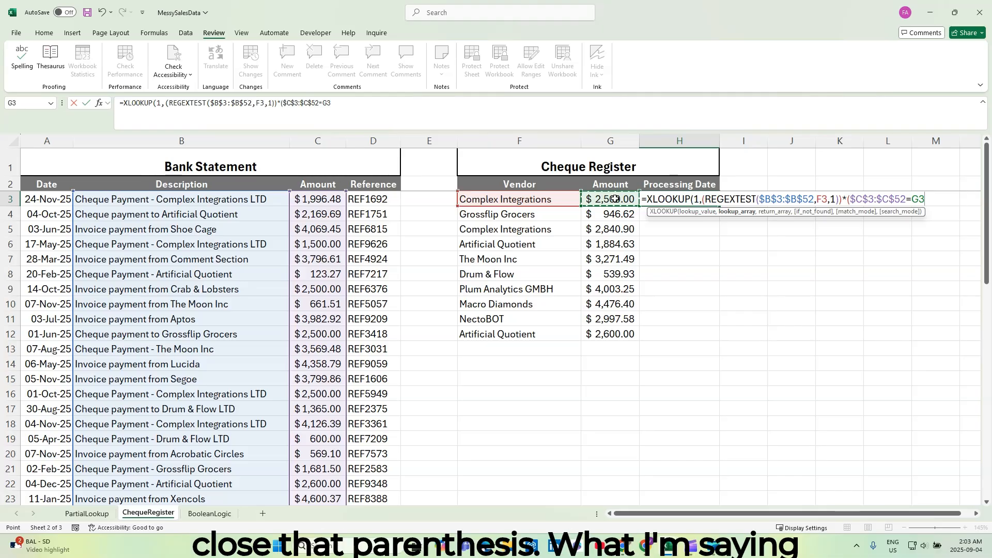
type(")")
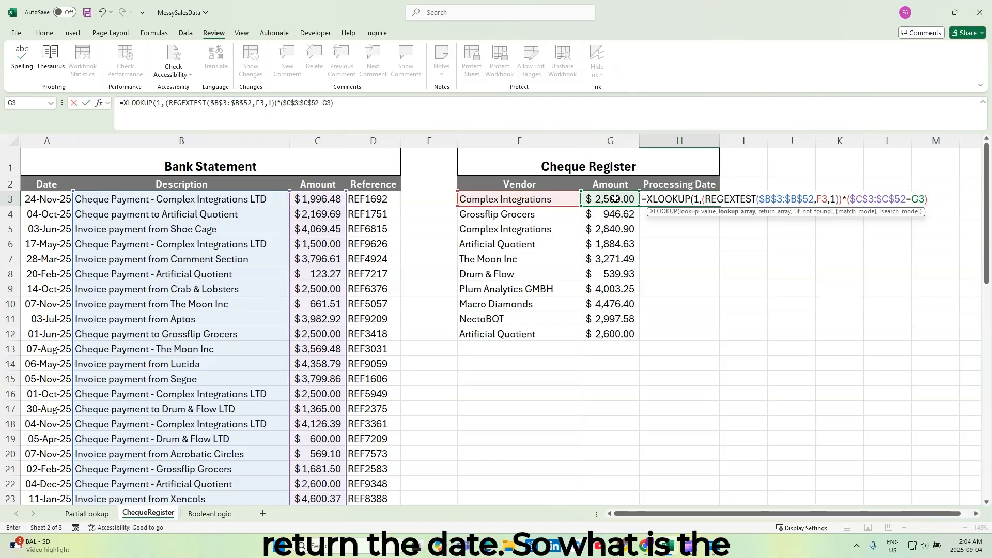
Add the bank statement dates as the XLOOKUP return array, using the absolute range $A$3:$A$52.
type(",")
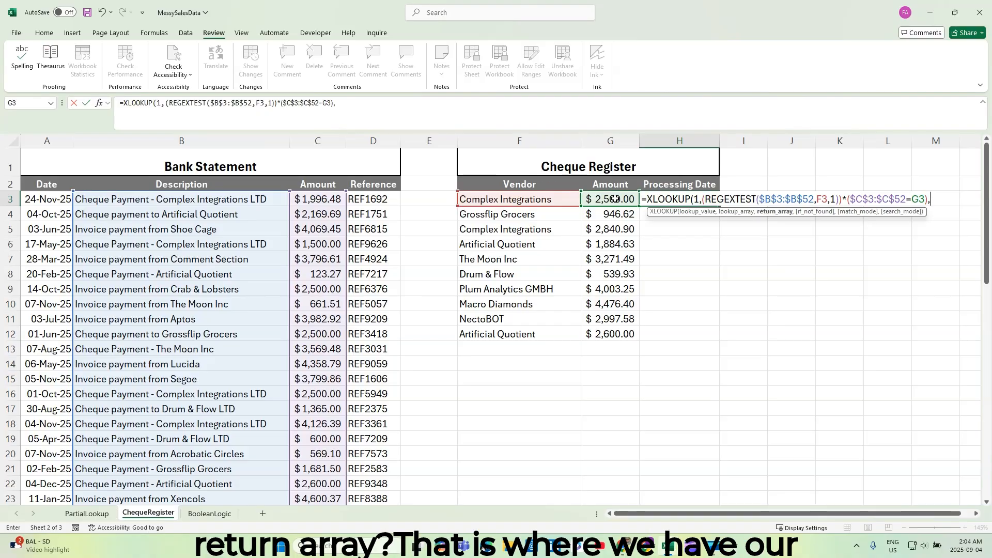
left_click(38, 200)
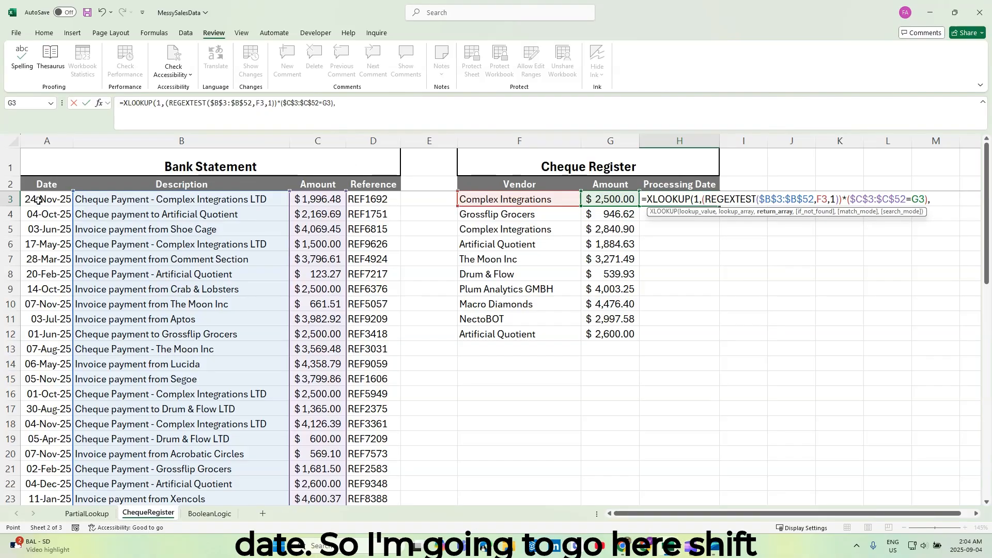
key("ctrl+shift+Down")
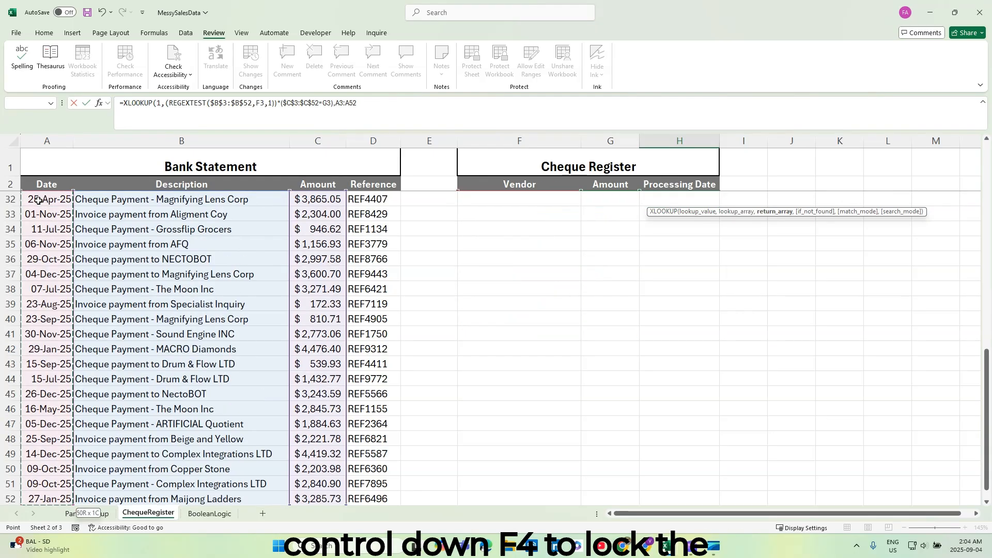
key("F4")
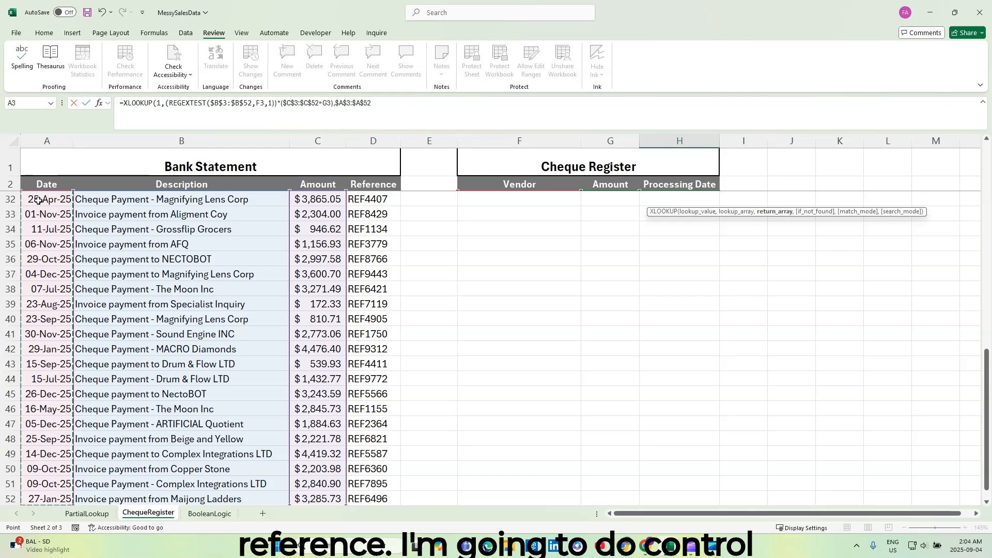
key("ctrl+BackSpace")
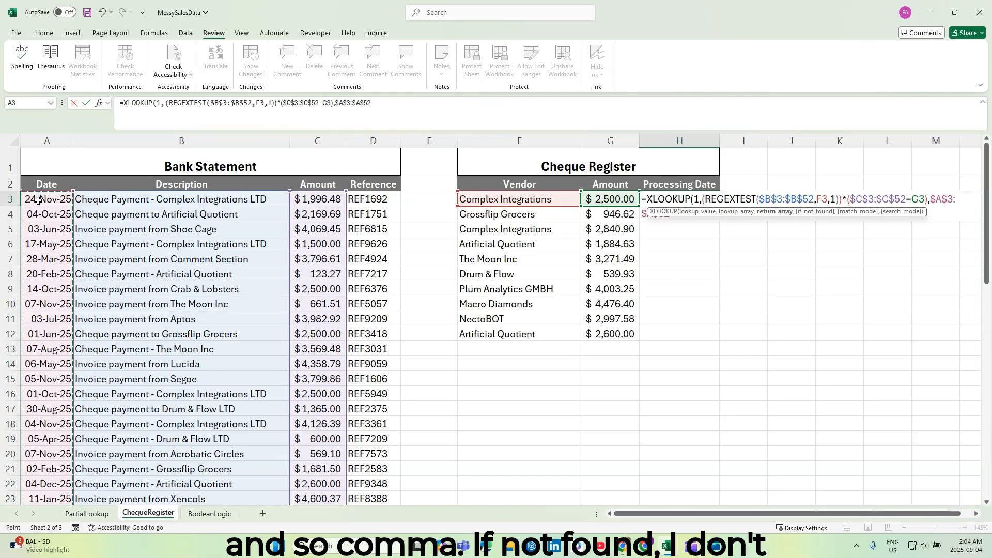
Leave the if_not_found argument empty, set match mode to 0 - Exact match, and complete the XLOOKUP formula in H3.
type(",")
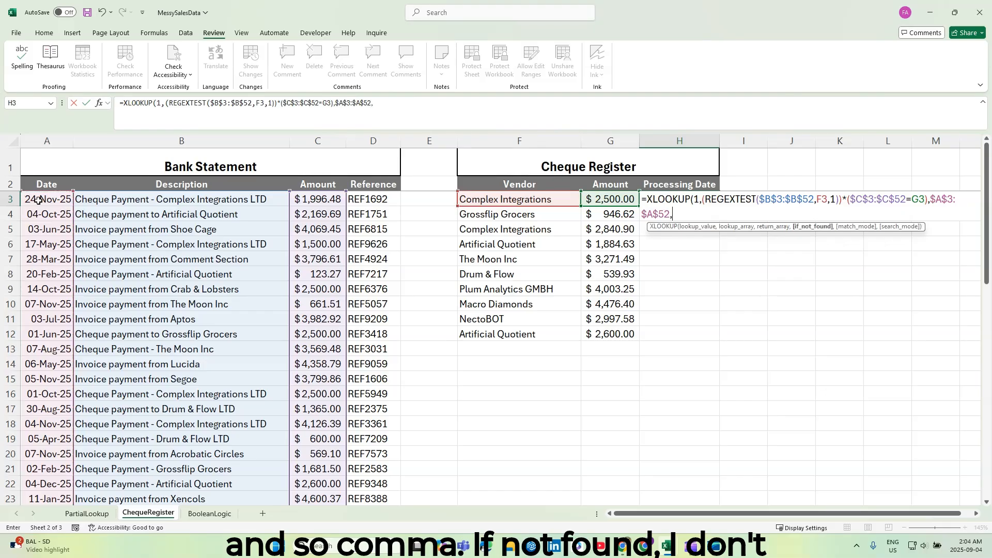
type(",")
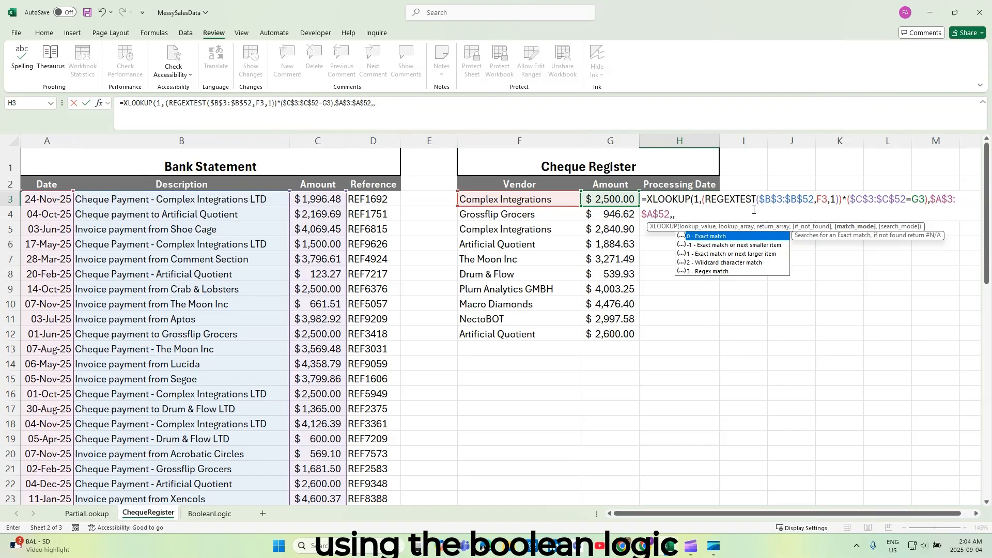
double_click(709, 235)
type(")")
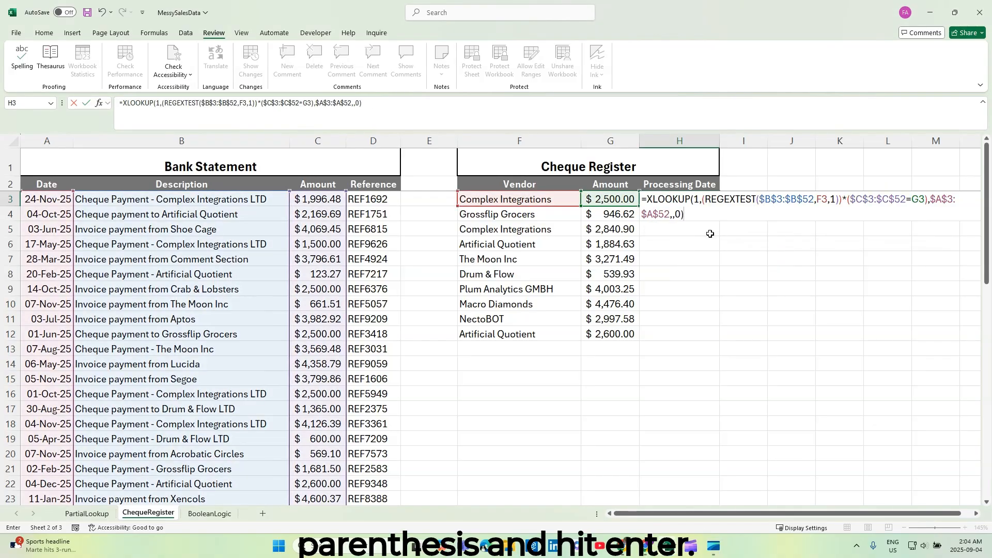
key("Return")
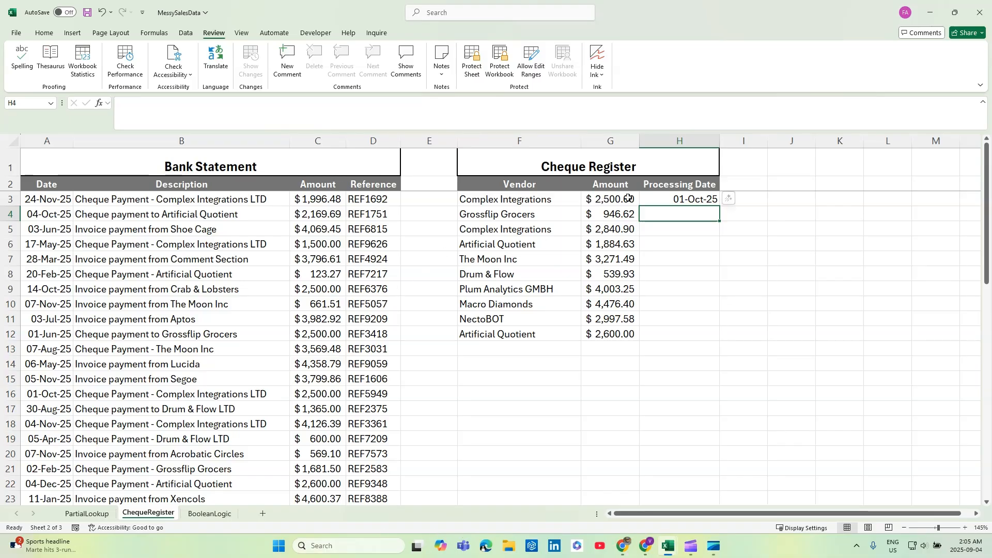
Check the Complex Integrations LTD payment of 2,500.00 in the bank statement and fill its row A16:D16 with yellow.
left_click(324, 395)
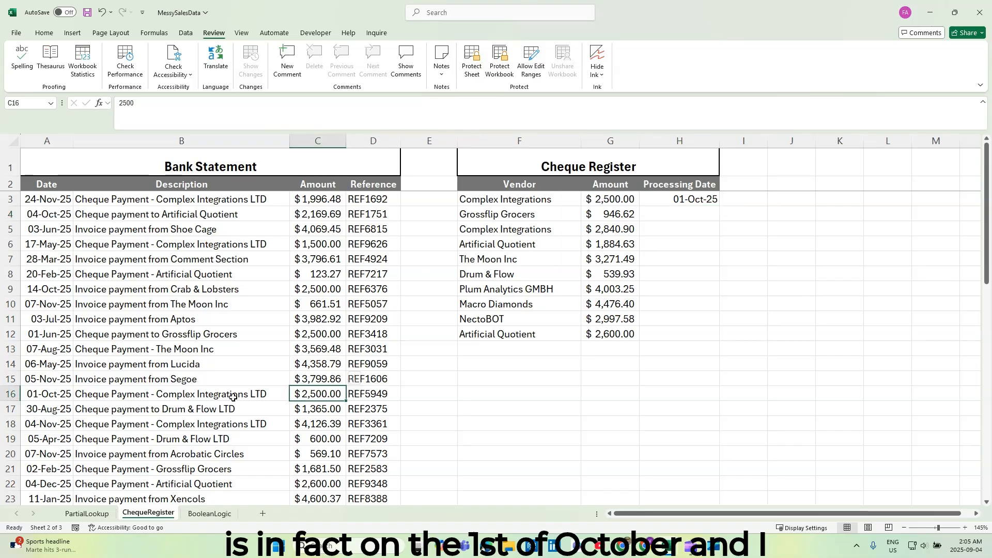
left_click(233, 397)
left_click_drag(30, 393, 361, 393)
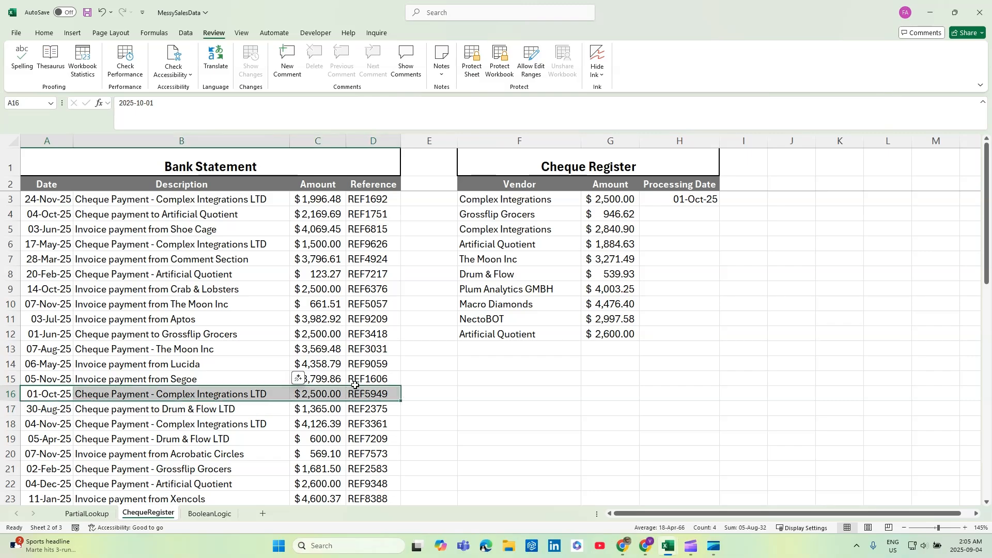
left_click(44, 32)
left_click(177, 70)
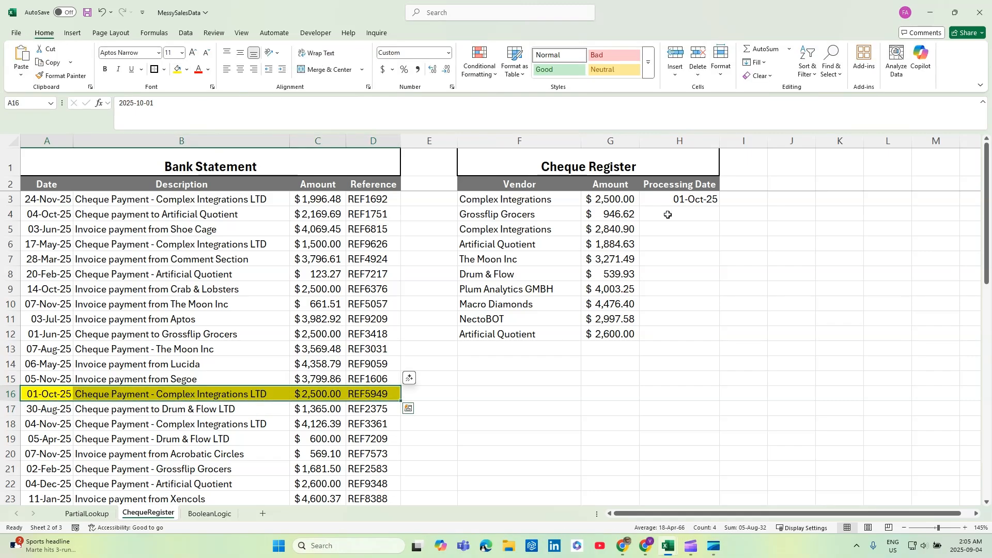
Fill the H3 XLOOKUP formula down to H12 and select the Grossflip Grocers vendor cell F4.
left_click(692, 201)
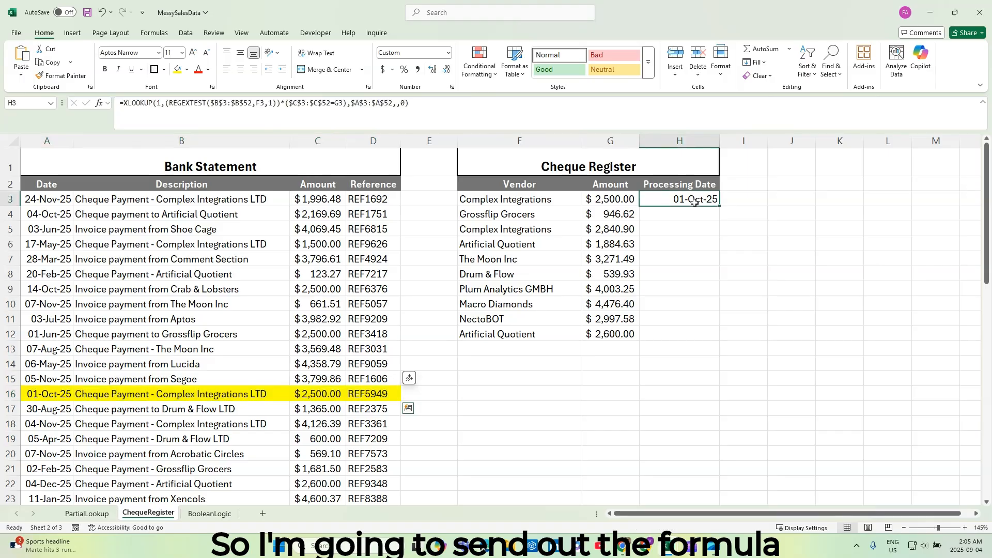
double_click(718, 207)
left_click(566, 222)
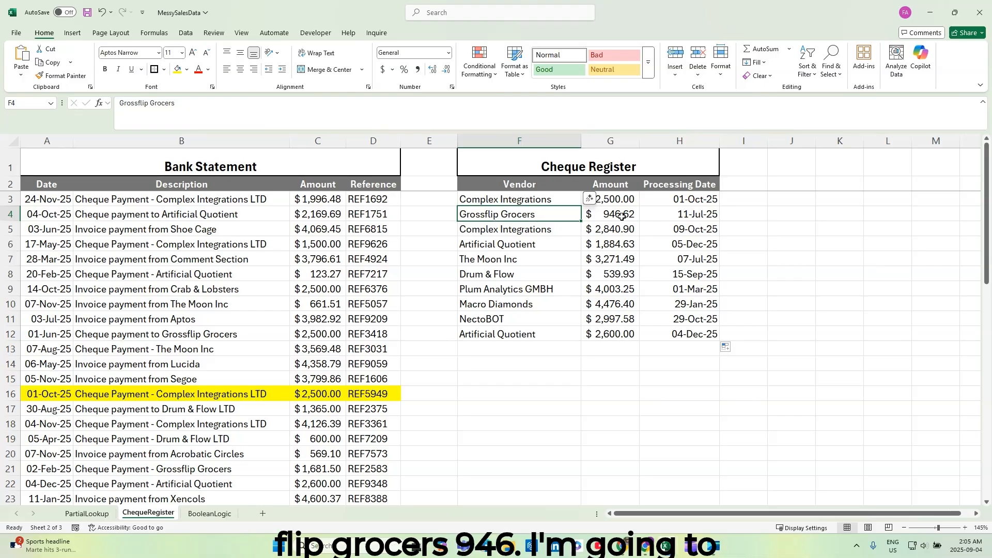
Find the Grossflip Grocers payment of 946.62 in the bank statement, fill A34:D34 with yellow, and compare its date with H4.
scroll(324, 360, "down", 1)
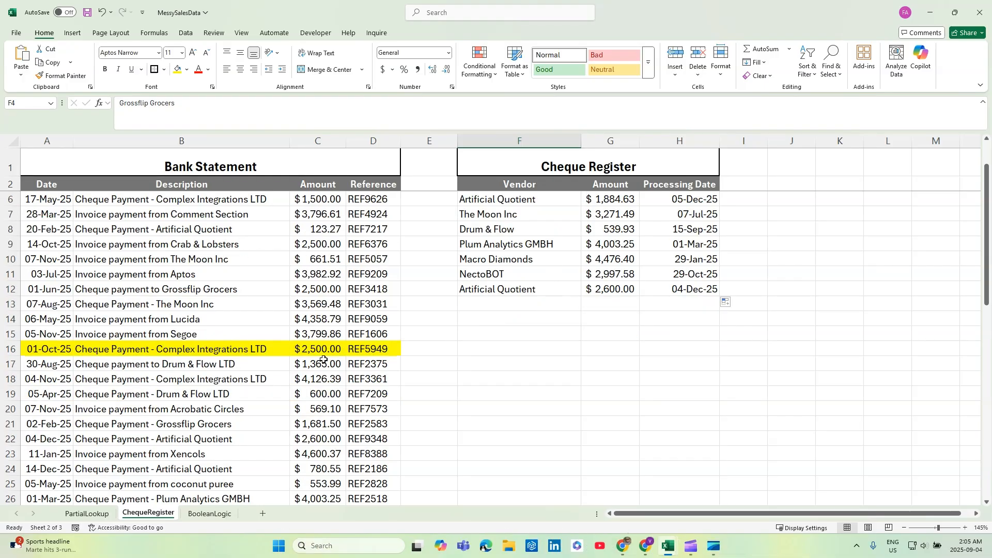
scroll(324, 360, "down", 5)
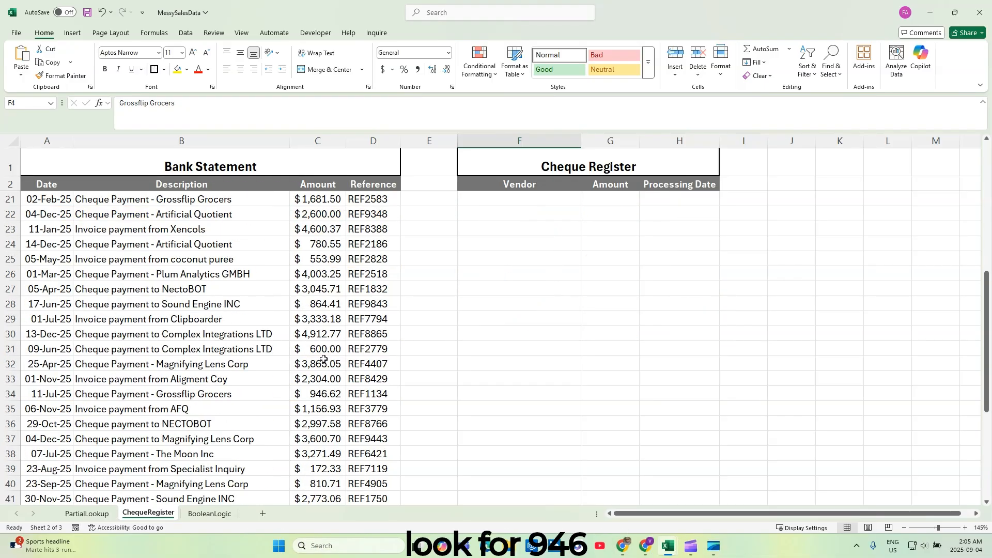
scroll(324, 360, "down", 1)
left_click_drag(49, 350, 372, 351)
left_click(178, 75)
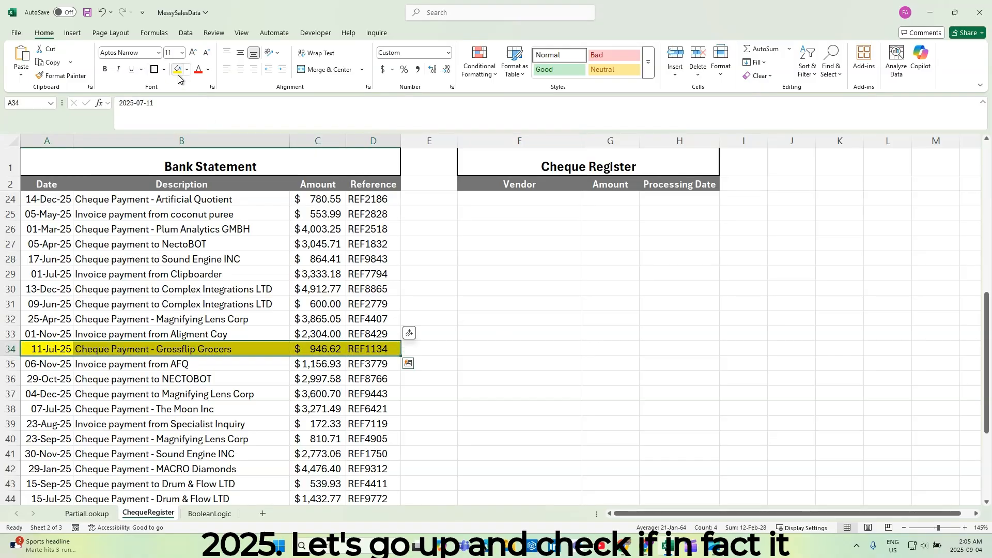
scroll(577, 295, "up", 7)
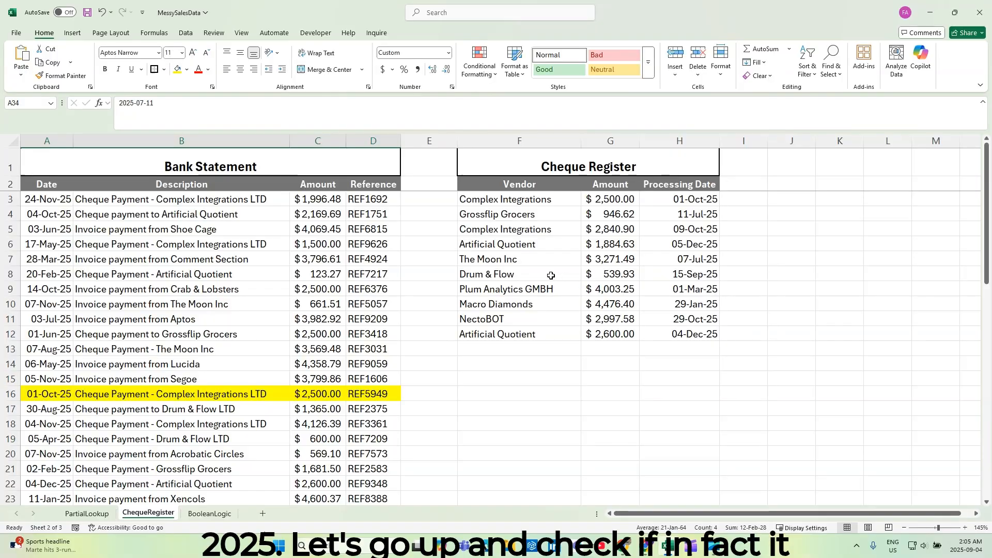
left_click(688, 216)
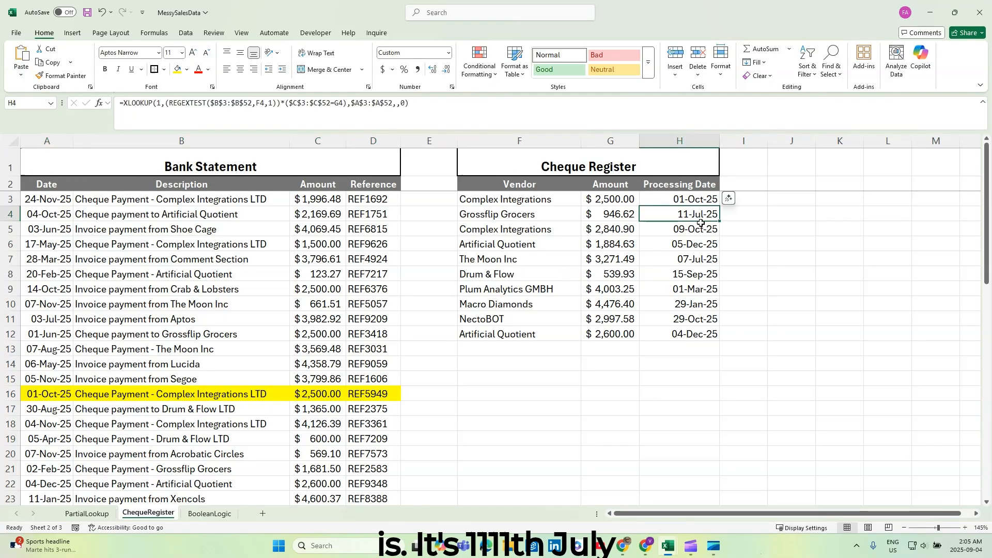